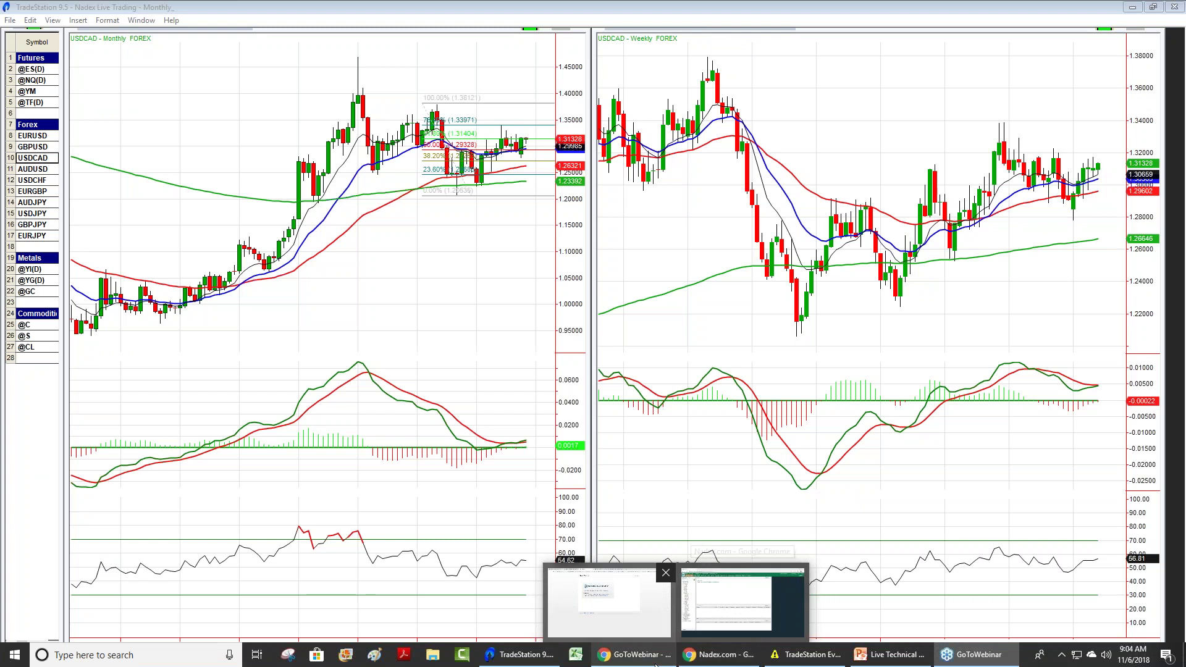
{"action": "left_click", "coordinate": [715, 660]}
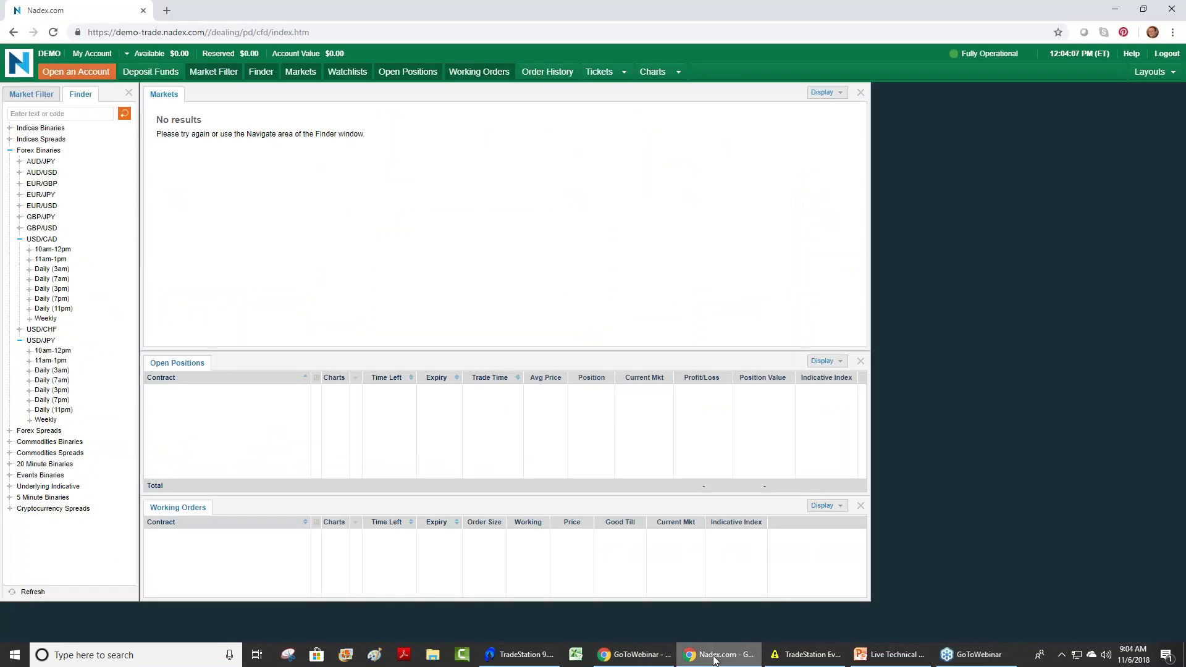
{"action": "left_click", "coordinate": [520, 659]}
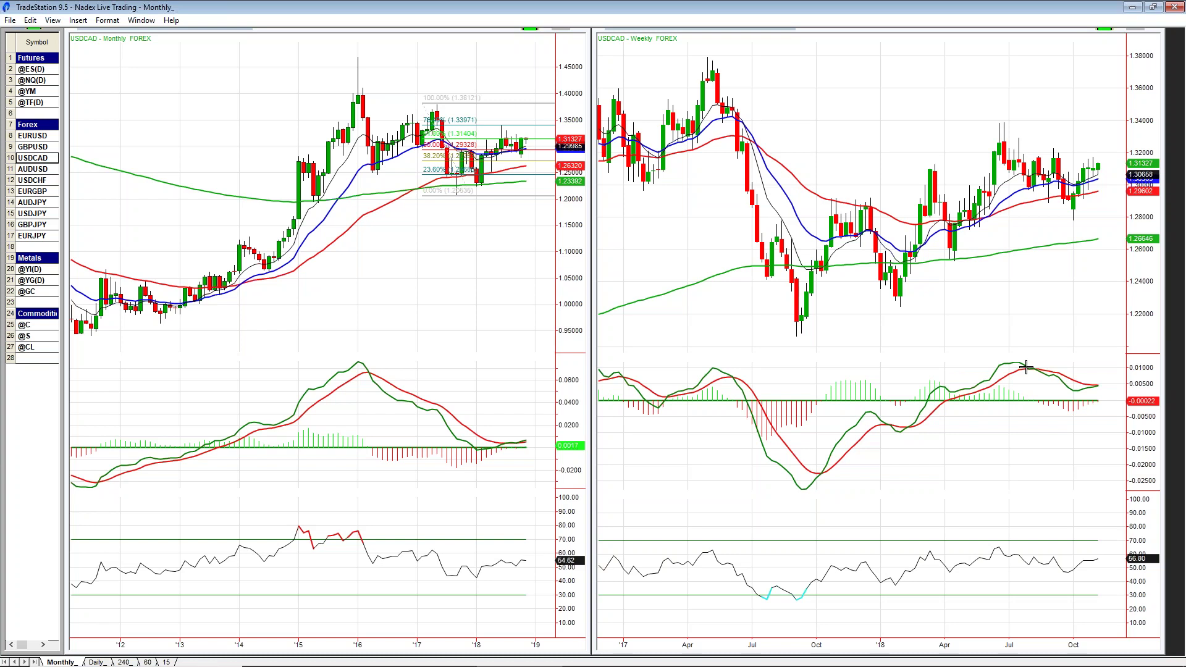
Open the Daily tab to show the USDCAD daily and 480-minute charts side by side
{"action": "left_click", "coordinate": [94, 661]}
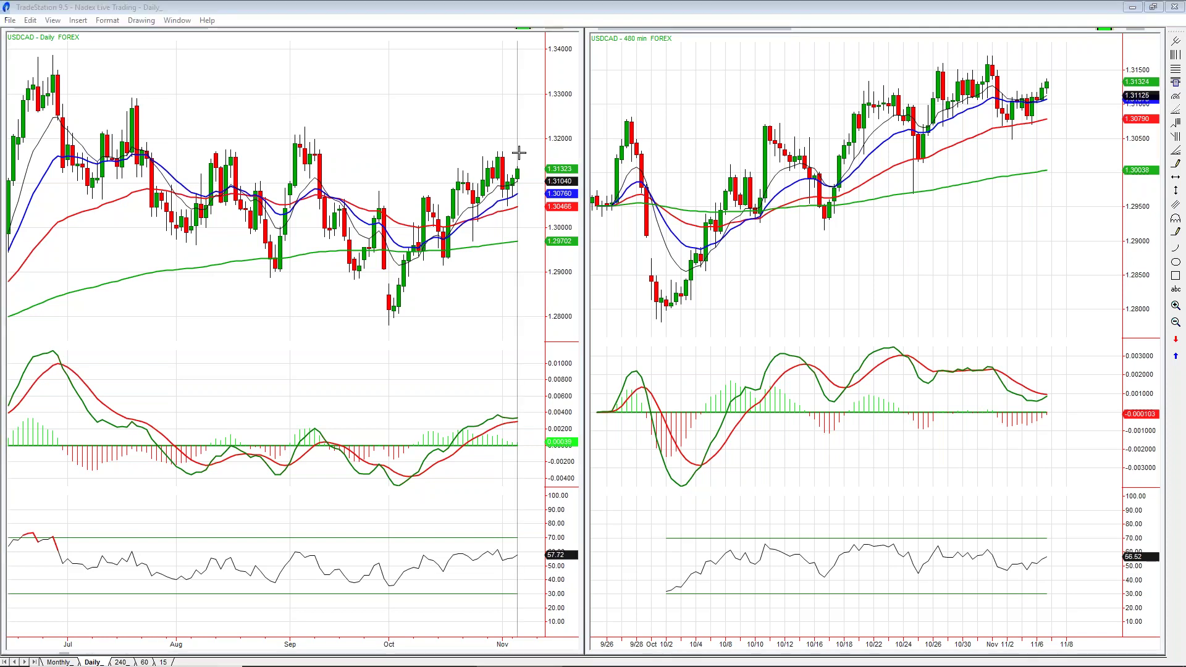
{"action": "mouse_move", "coordinate": [518, 150]}
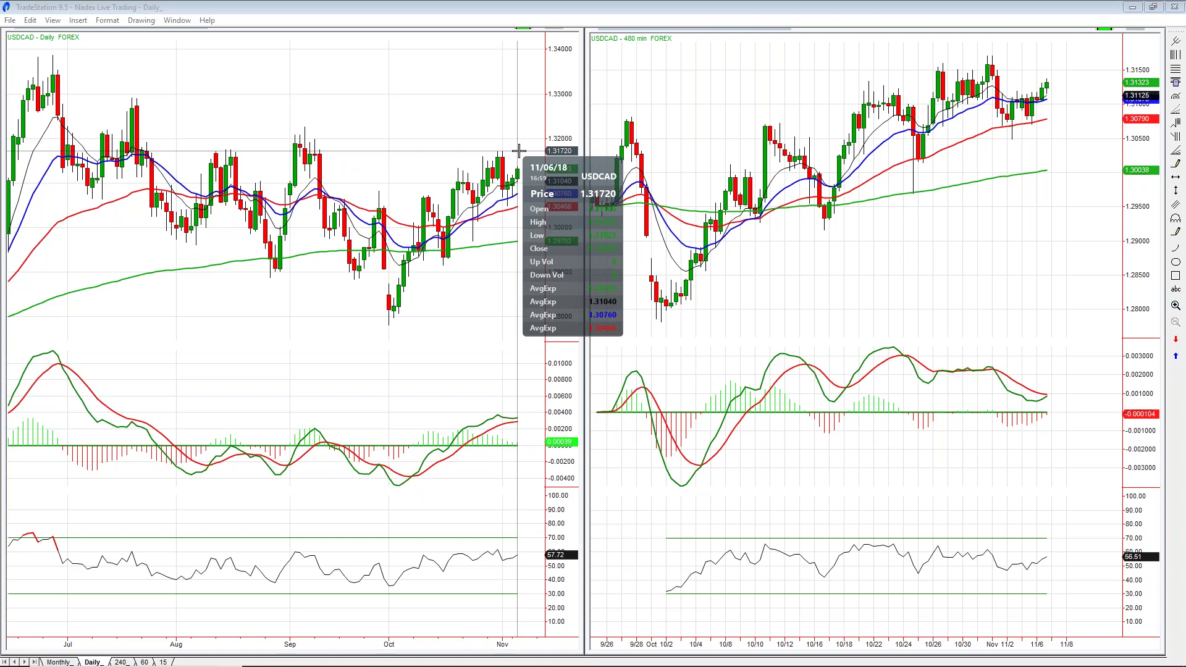
{"action": "mouse_move", "coordinate": [518, 128]}
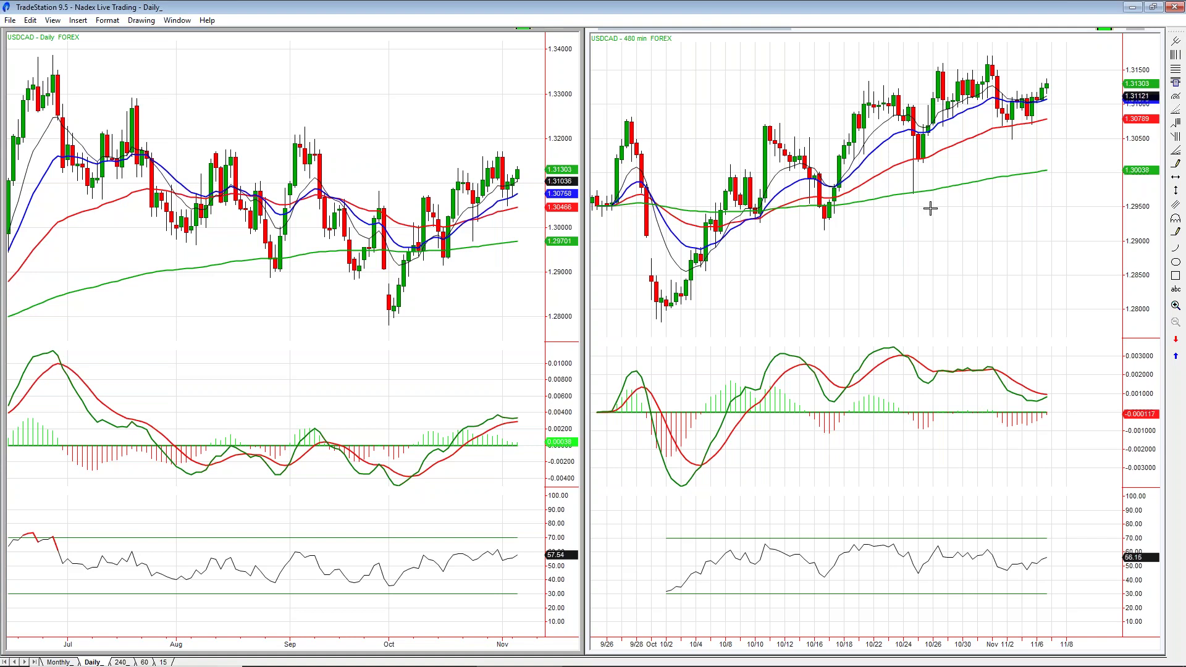
{"action": "left_click", "coordinate": [931, 55]}
{"action": "mouse_move", "coordinate": [930, 55]}
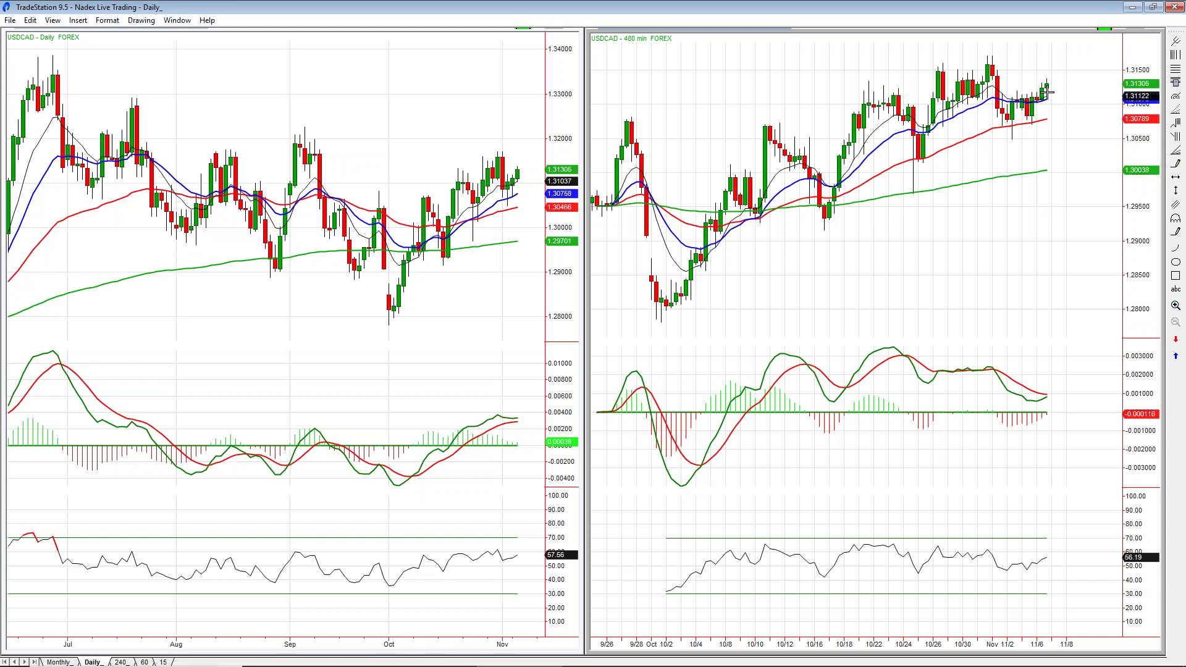
{"action": "left_click", "coordinate": [1016, 56]}
Read the 11/02 bar on the USDCAD 240-minute chart, then move to the 60 and 30-minute charts
{"action": "mouse_move", "coordinate": [1016, 56]}
{"action": "left_click", "coordinate": [119, 662]}
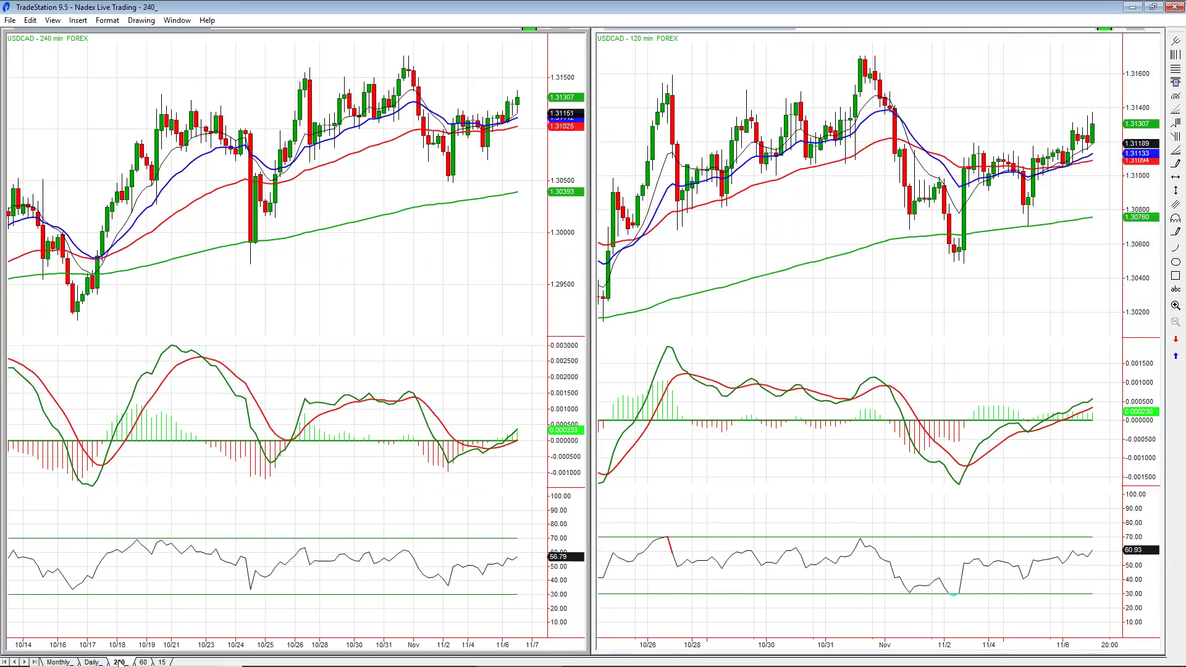
{"action": "left_click", "coordinate": [445, 110]}
{"action": "left_click", "coordinate": [143, 662]}
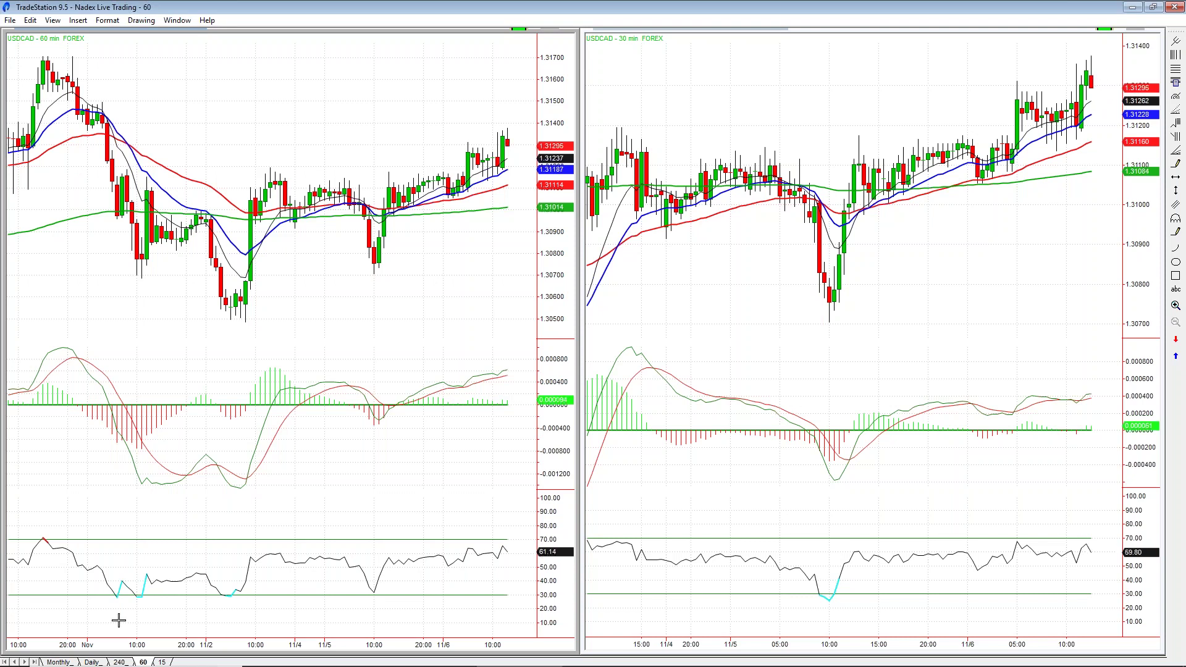
Show the 15 tab with USDCAD 15-minute and 5-minute charts, price near 1.3131
{"action": "left_click", "coordinate": [160, 662]}
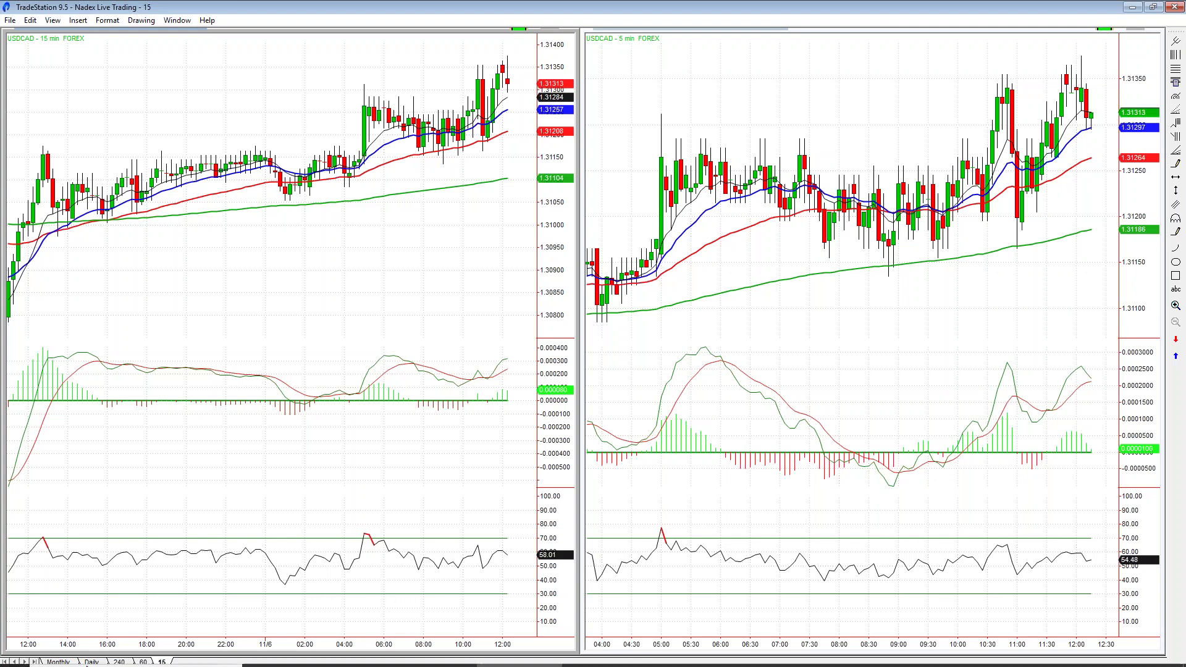
Return to the USDCAD daily and 480-minute charts, then bring up the Nadex USD/CAD expiry list
{"action": "left_click", "coordinate": [93, 662]}
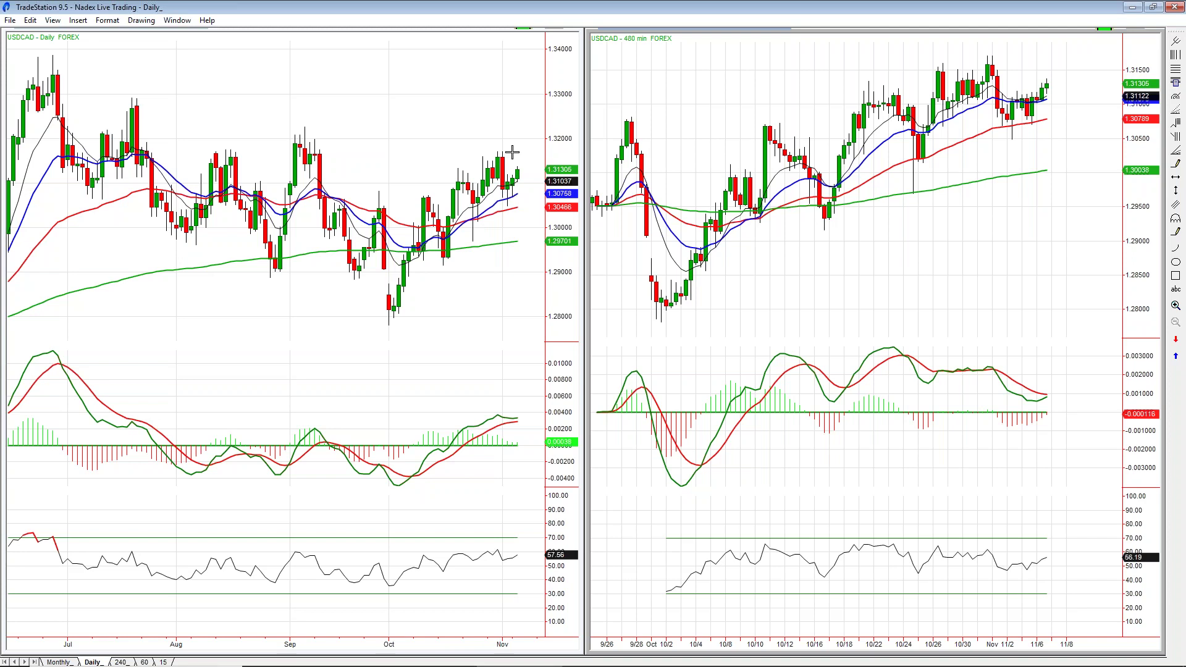
{"action": "mouse_move", "coordinate": [514, 152]}
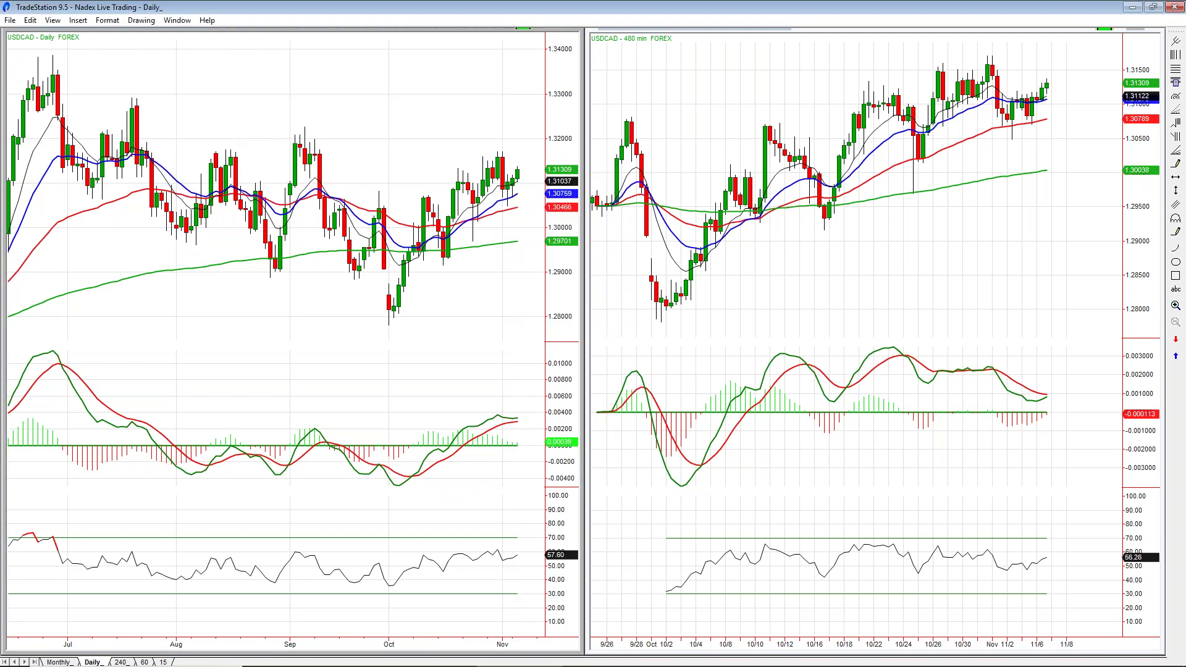
{"action": "mouse_move", "coordinate": [636, 655]}
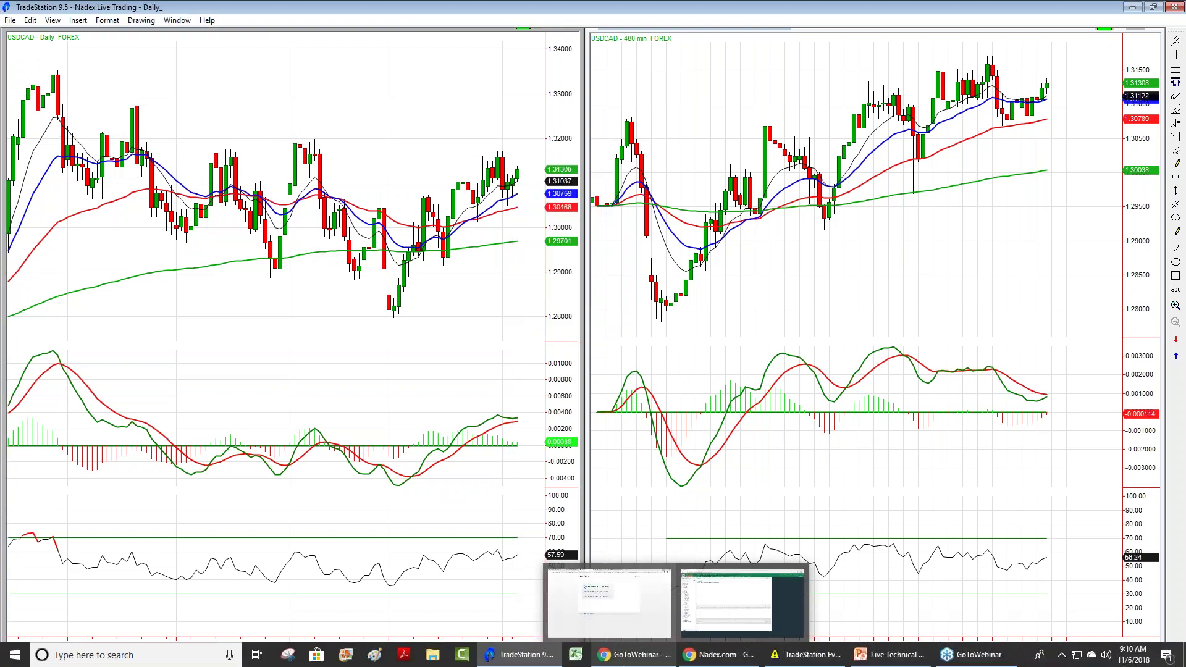
{"action": "left_click", "coordinate": [726, 655]}
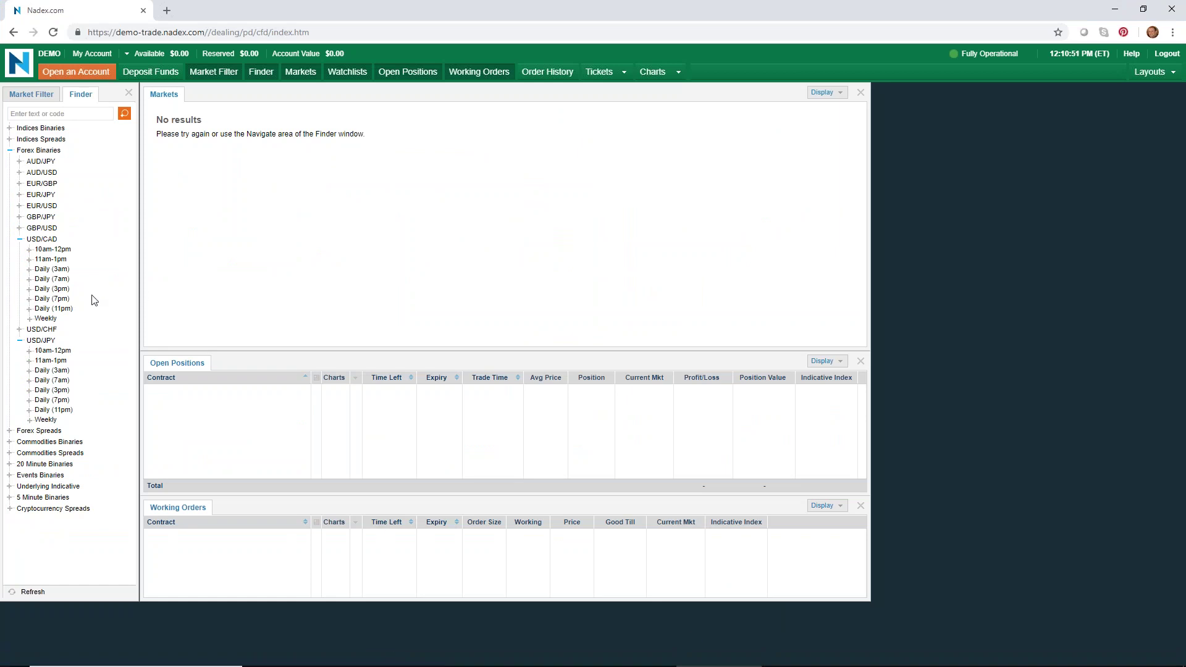
Step through USD/CAD 11am-1pm, Daily 3am, 7am and 3pm expiries, ending on the 7PM contracts
{"action": "left_click", "coordinate": [49, 260]}
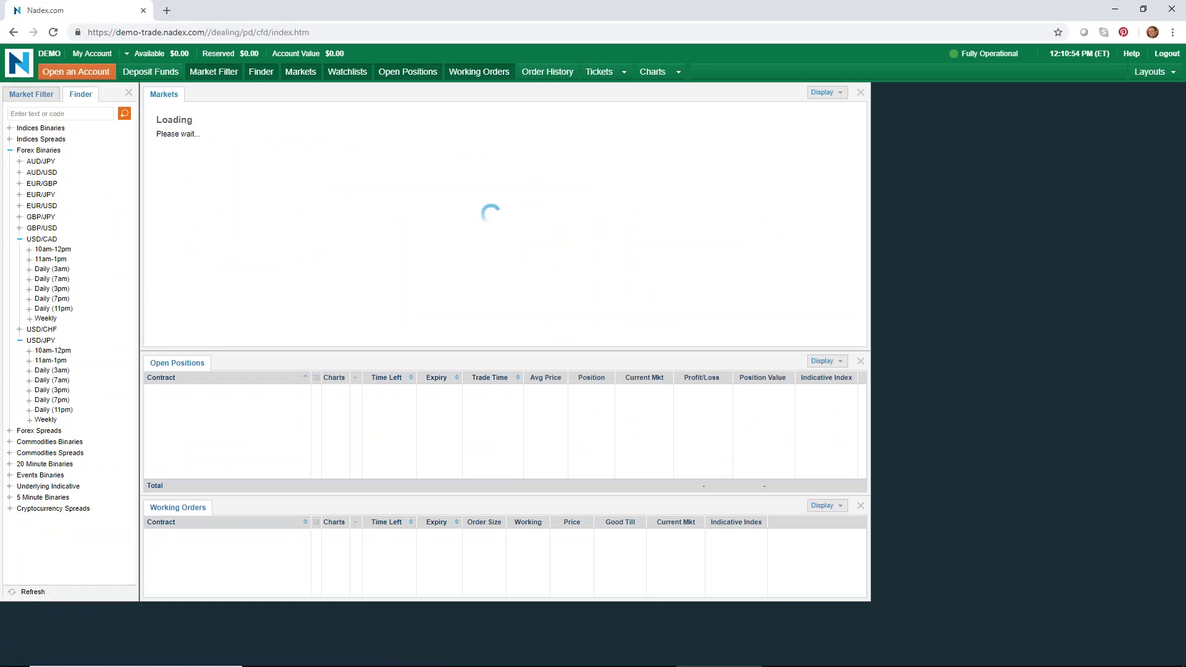
{"action": "left_click", "coordinate": [48, 270]}
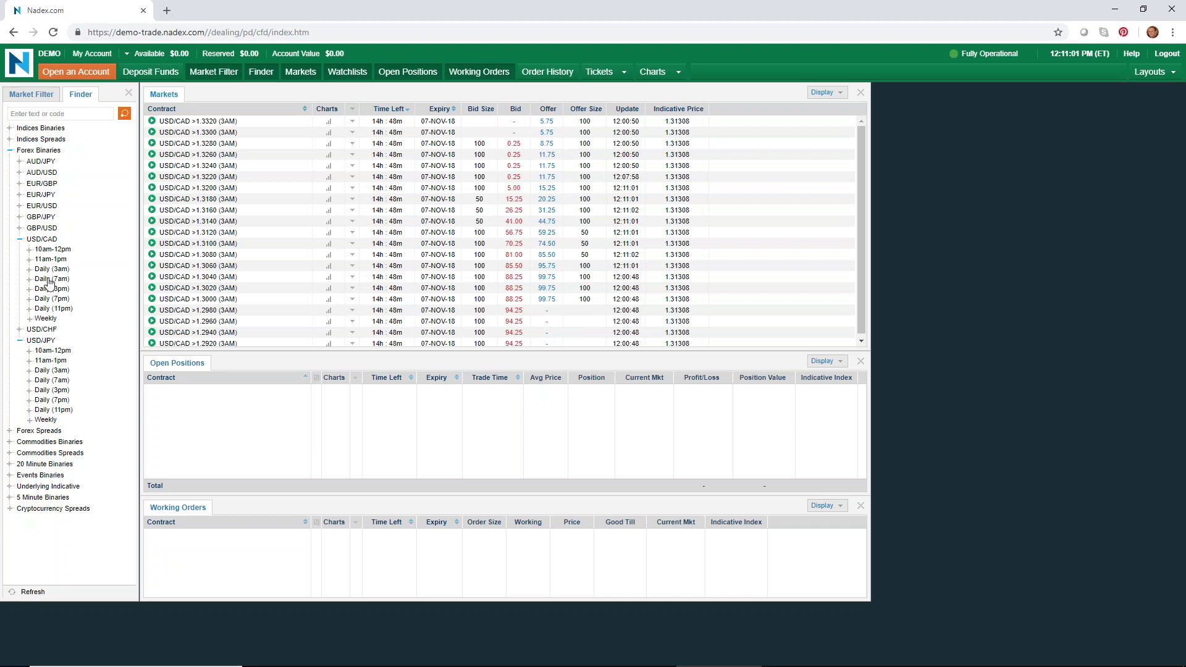
{"action": "left_click", "coordinate": [50, 280]}
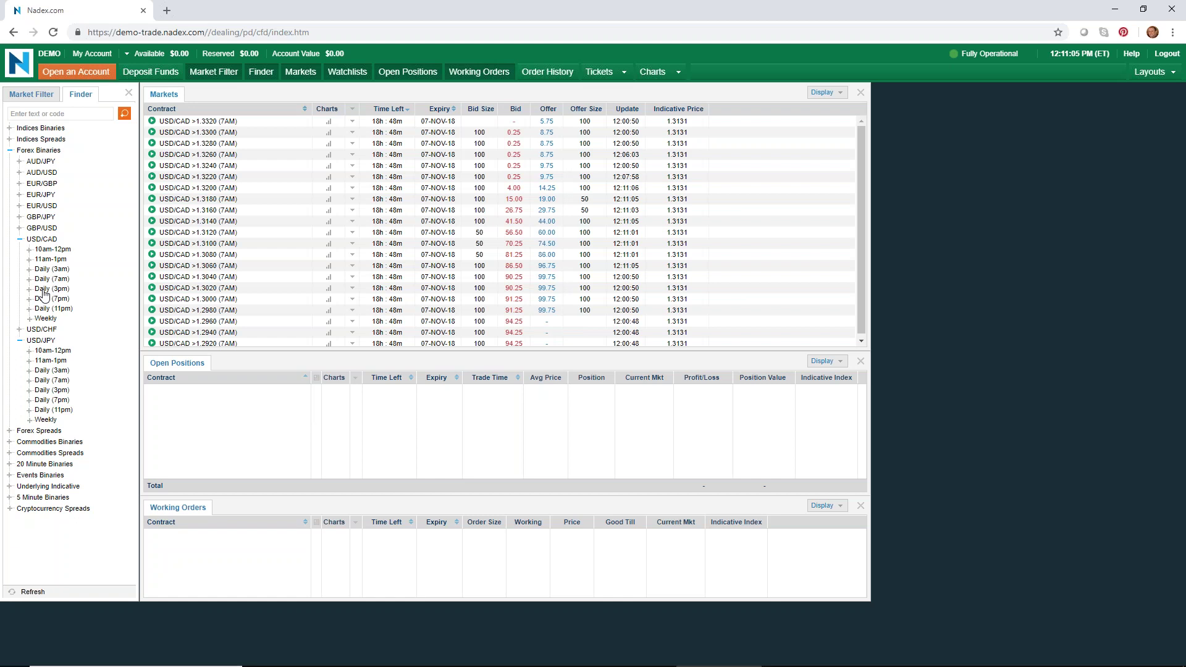
{"action": "left_click", "coordinate": [43, 289]}
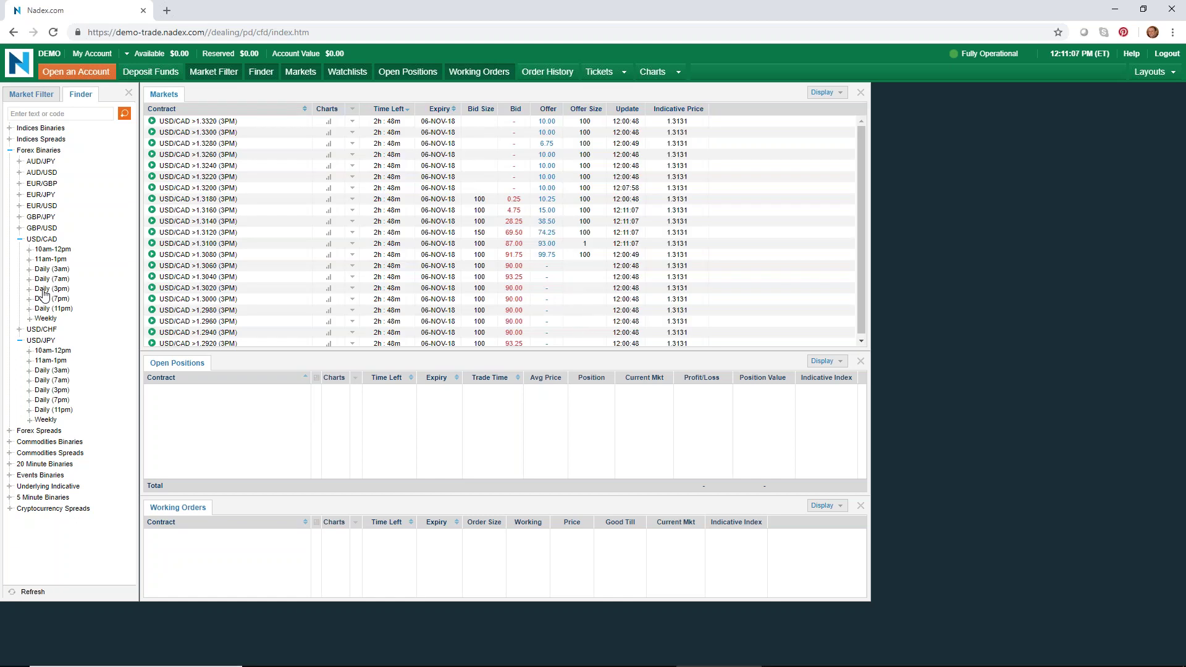
{"action": "left_click", "coordinate": [44, 299]}
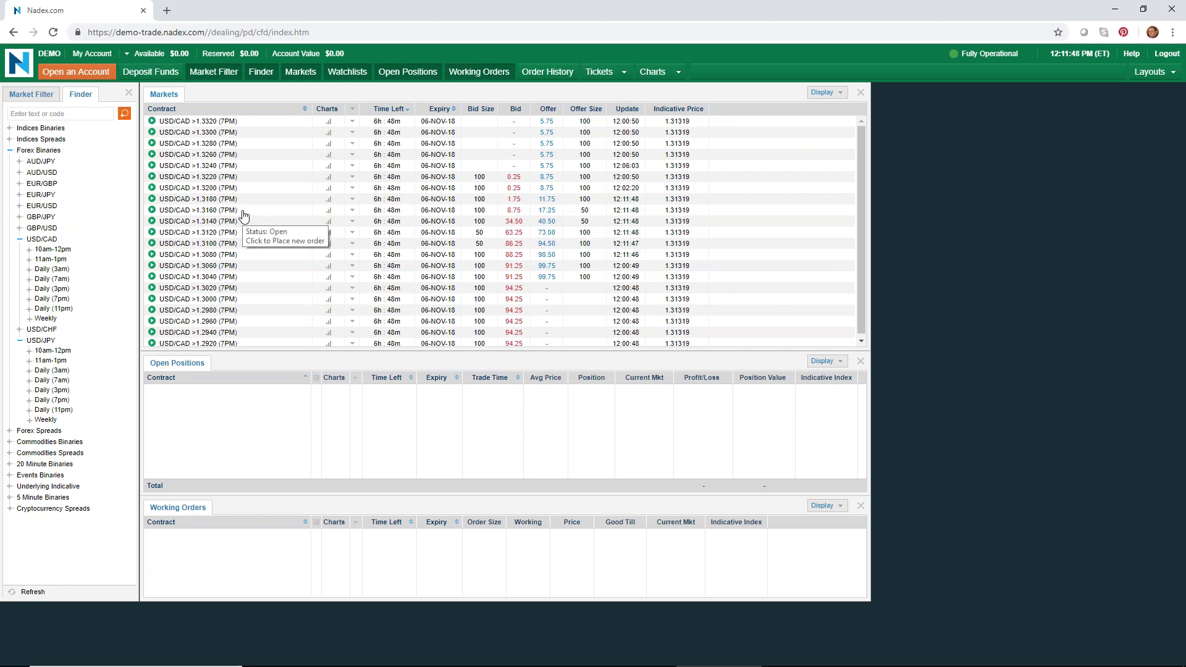
Cycle through USD/CAD 3PM and 7AM contracts, ending on the Daily 3AM ladder expiring 07-NOV-18
{"action": "left_click", "coordinate": [49, 289]}
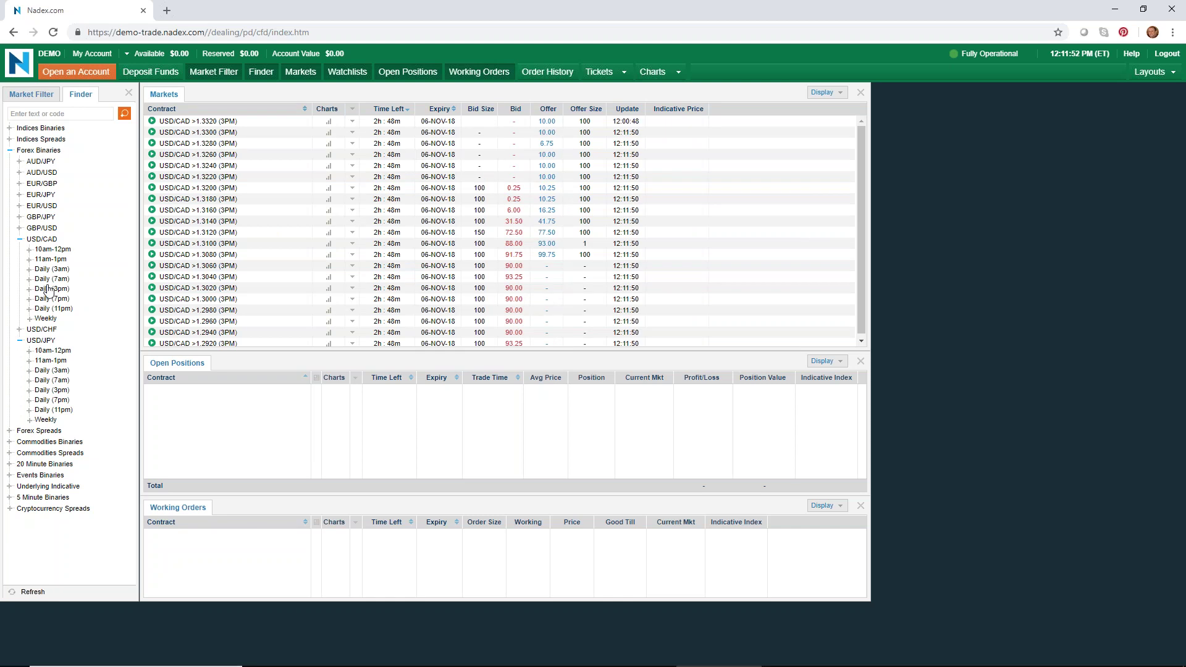
{"action": "left_click", "coordinate": [48, 279]}
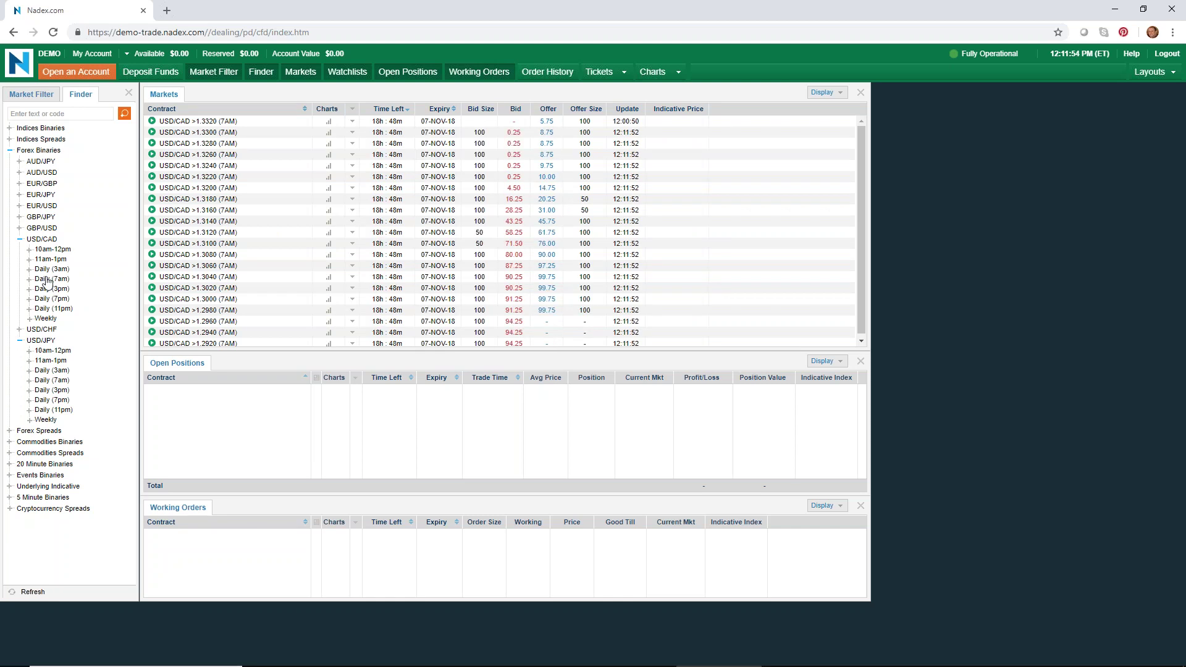
{"action": "left_click", "coordinate": [42, 270]}
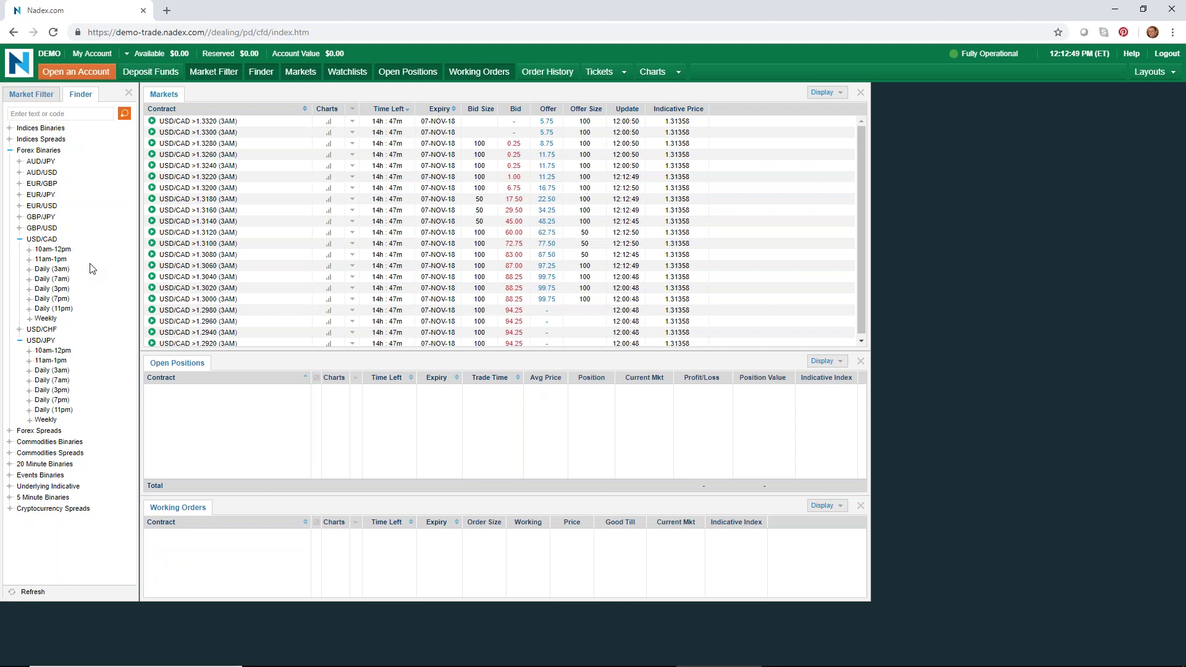
Reopen the USD/CAD 7AM contracts, then return to TradeStation's USDCAD daily and 480-minute charts
{"action": "left_click", "coordinate": [48, 279]}
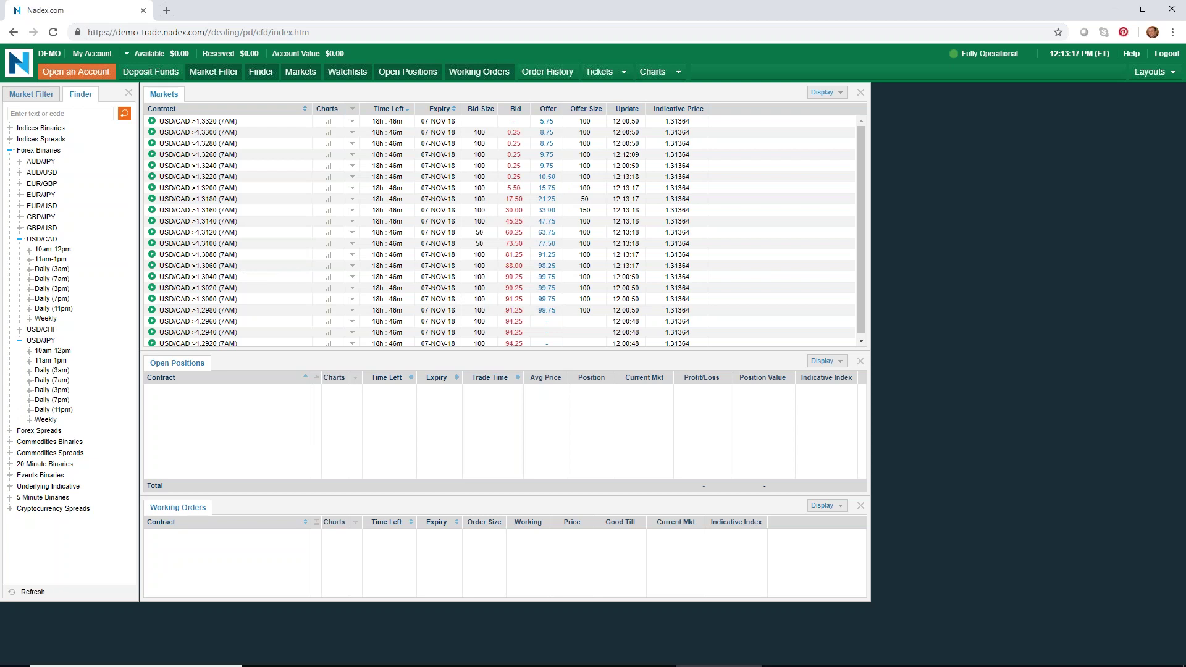
{"action": "left_click", "coordinate": [518, 657]}
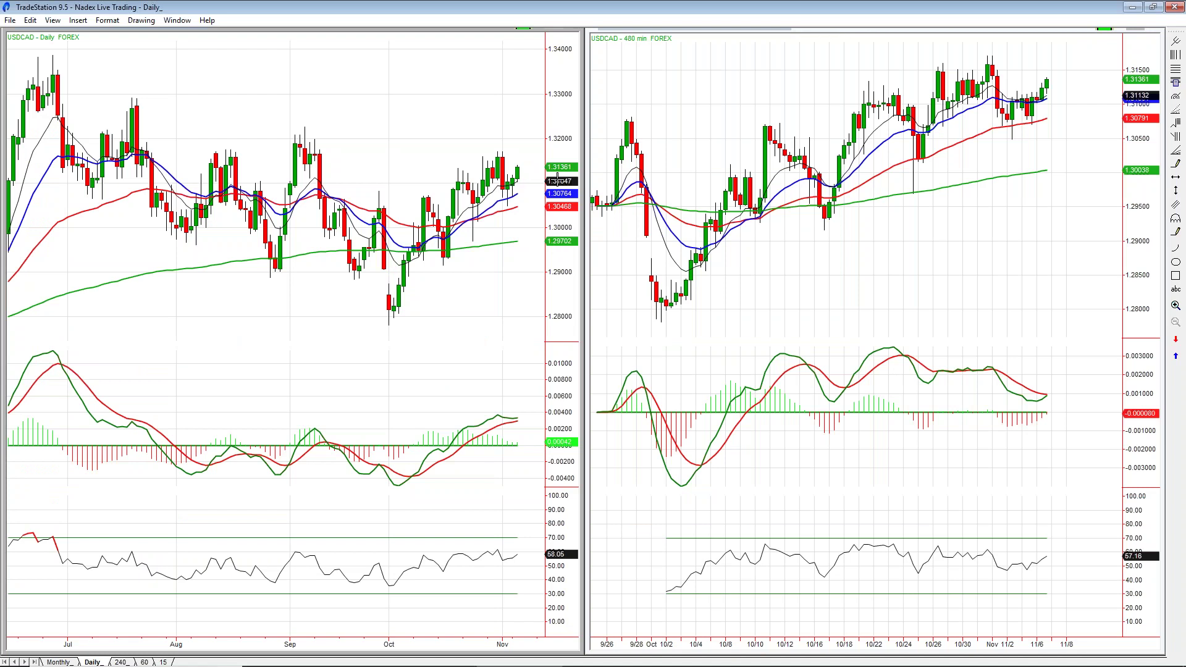
{"action": "left_click", "coordinate": [516, 151]}
Open the Monthly tab and load USDJPY into the monthly and weekly charts
{"action": "left_click", "coordinate": [55, 662]}
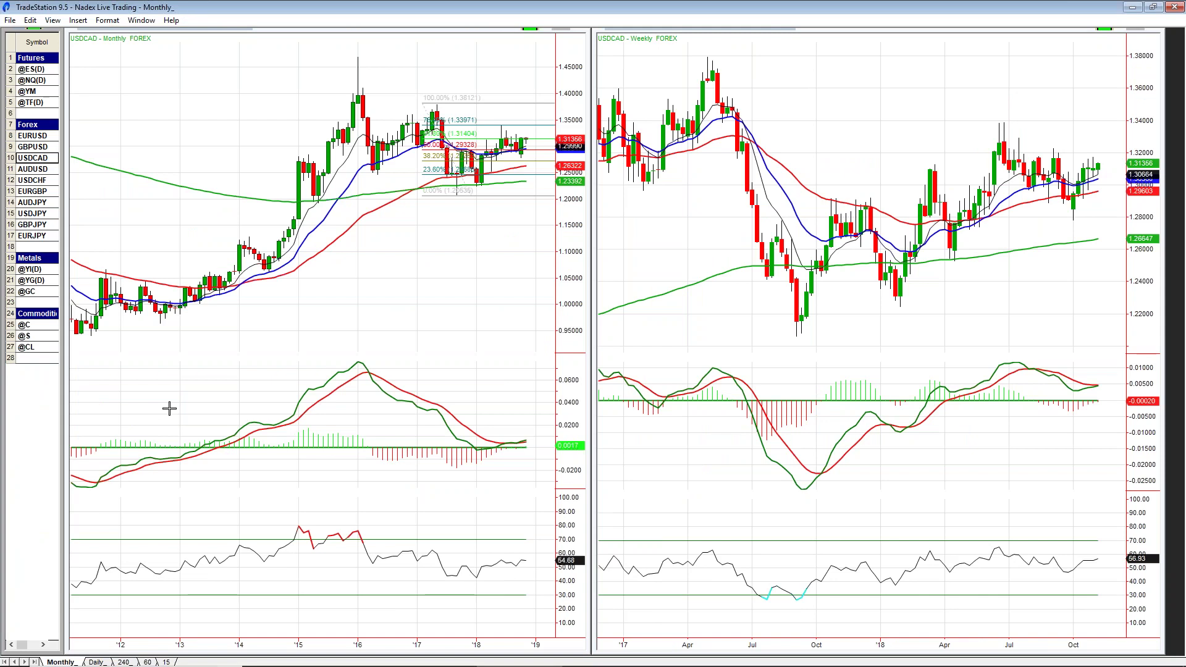
{"action": "left_click", "coordinate": [29, 214]}
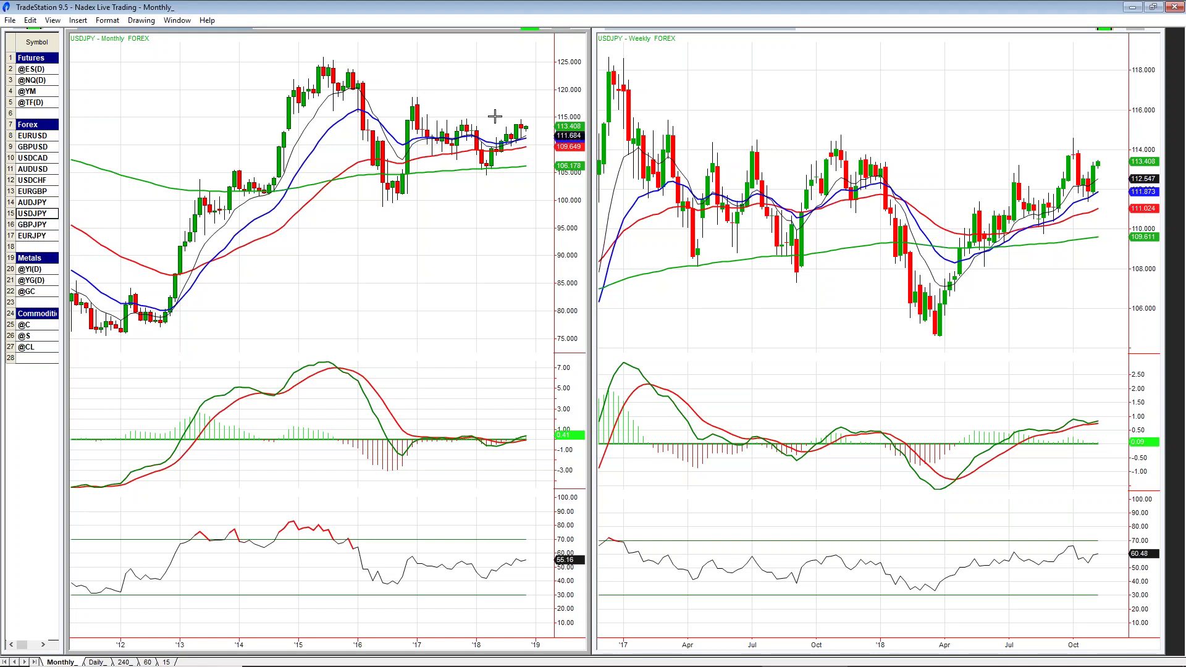
Inspect prices on the USDJPY monthly chart, then show the USDJPY daily and 480-minute charts
{"action": "left_click", "coordinate": [495, 116]}
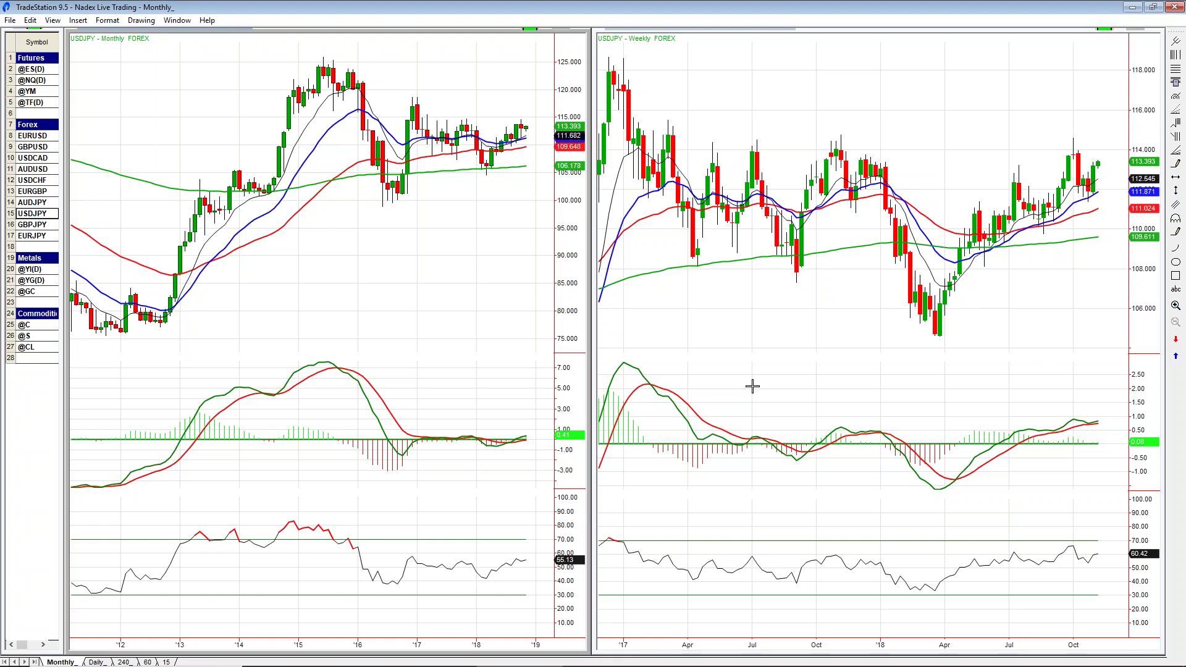
{"action": "left_click", "coordinate": [92, 662]}
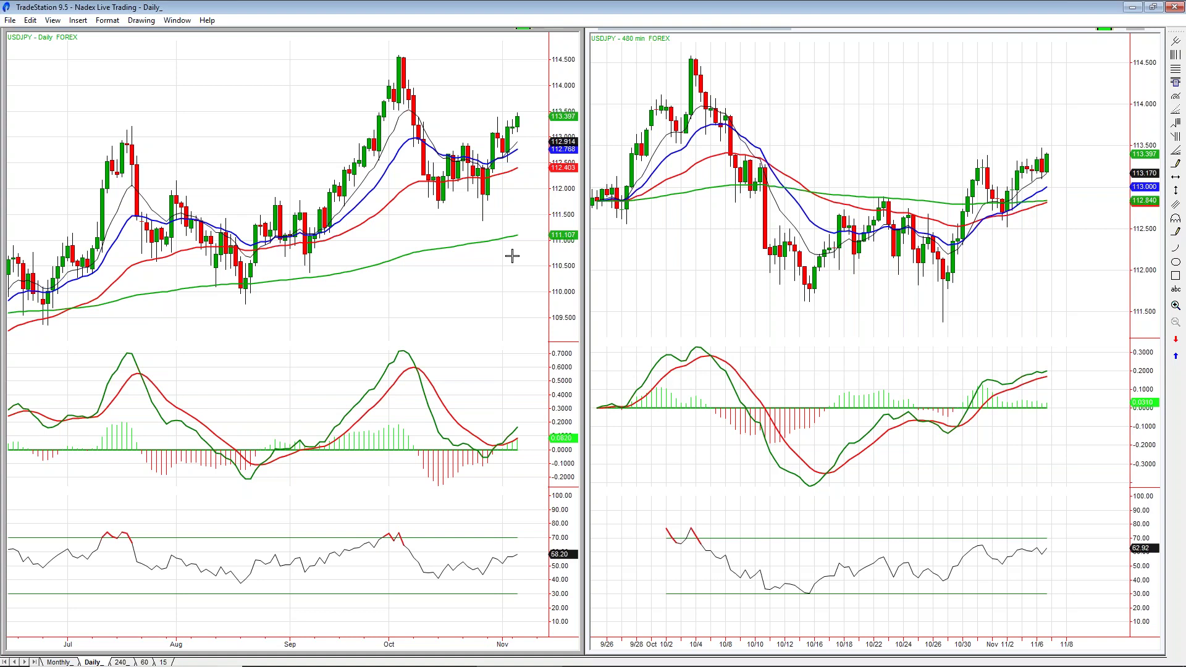
Read USDJPY bar prices on the daily and 480-minute charts, then open the 240 tab
{"action": "left_click", "coordinate": [472, 121]}
{"action": "left_click", "coordinate": [939, 158]}
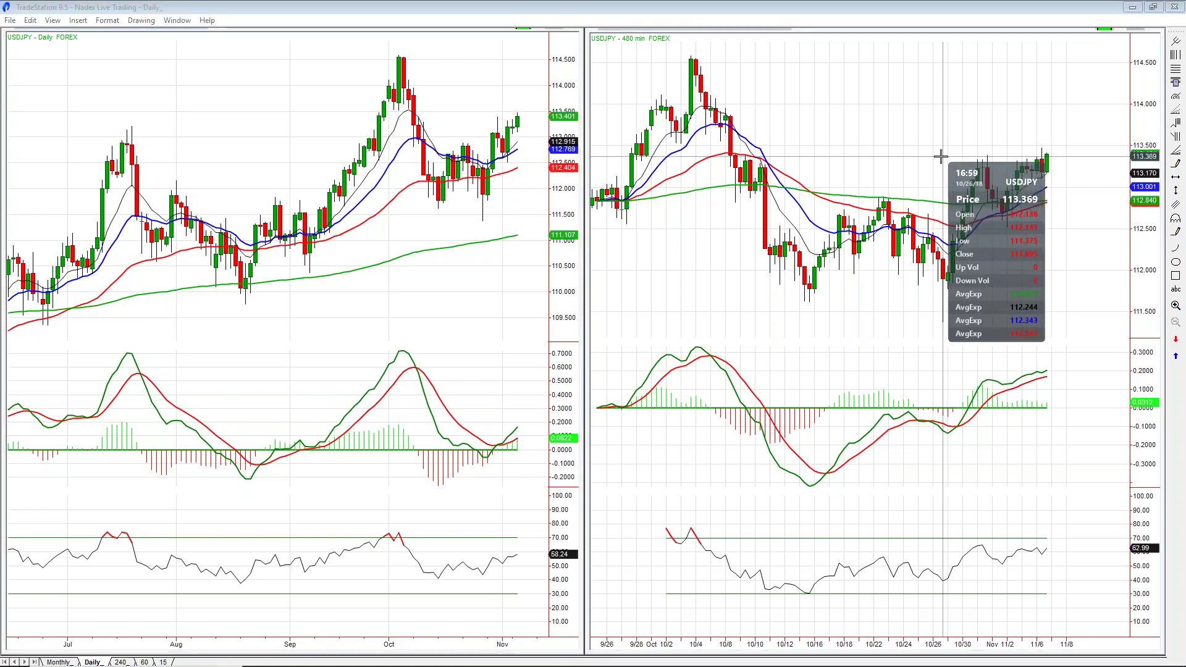
{"action": "left_click_drag", "start_coordinate": [940, 157], "coordinate": [940, 156]}
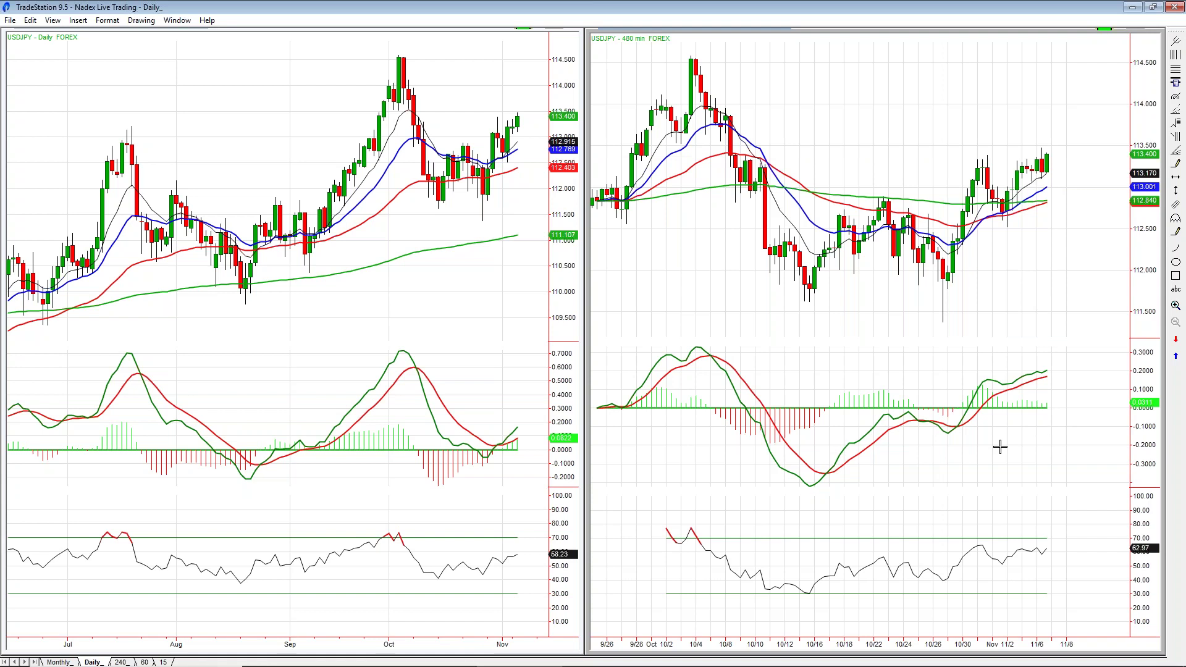
{"action": "left_click", "coordinate": [120, 662]}
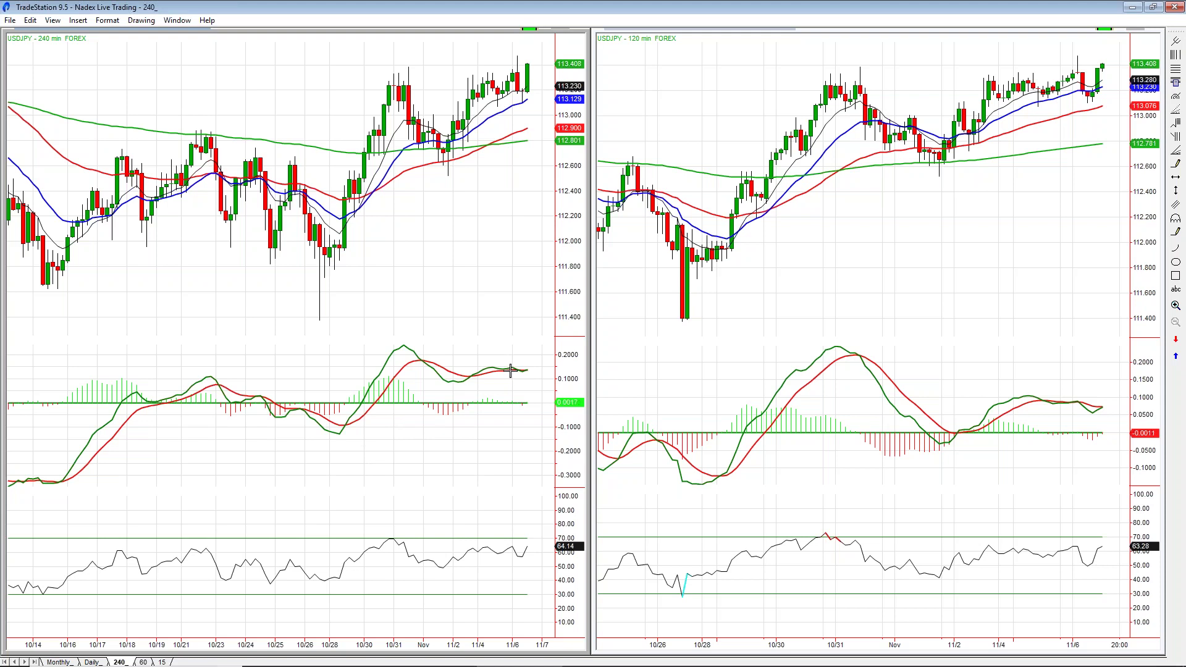
Review USDJPY on the 60/30-minute charts, then move to the 15- and 5-minute charts
{"action": "left_click", "coordinate": [142, 661]}
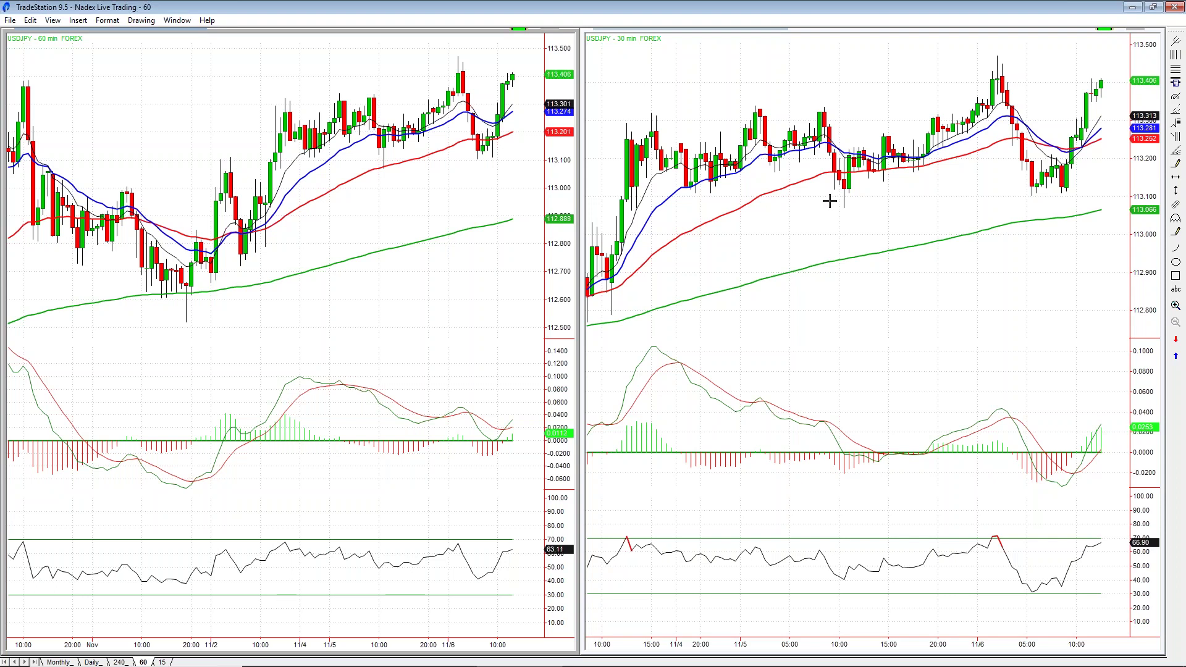
{"action": "left_click", "coordinate": [162, 661]}
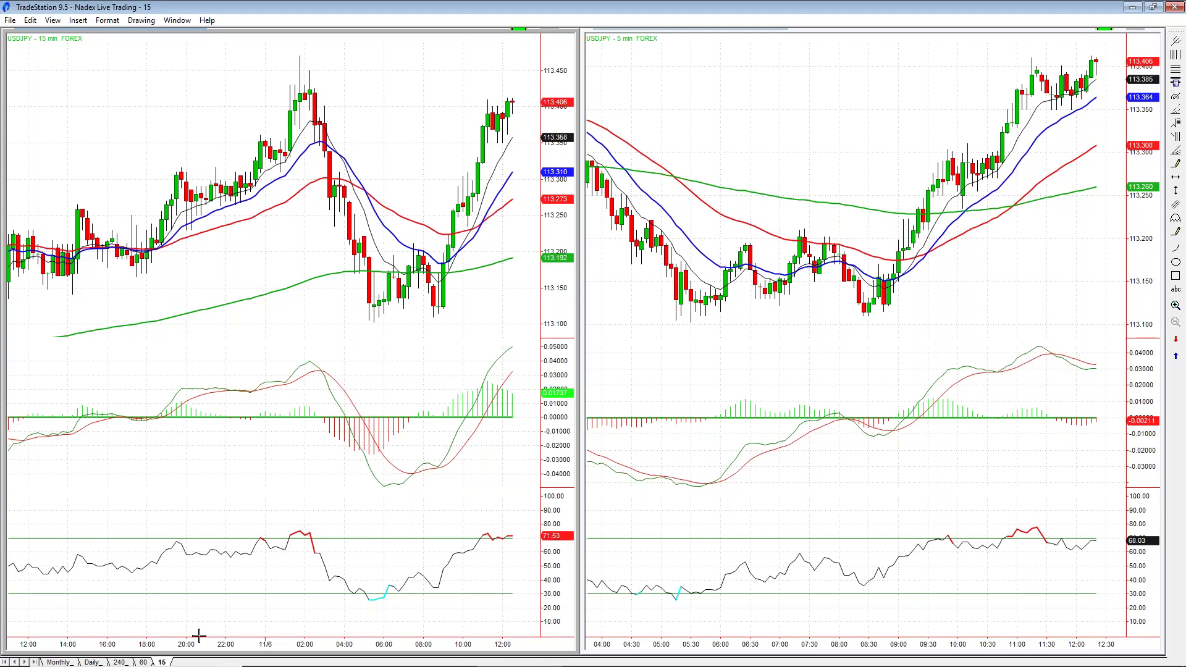
Show the USDJPY daily and 480-minute charts side by side on the Daily sheet
{"action": "left_click", "coordinate": [93, 662]}
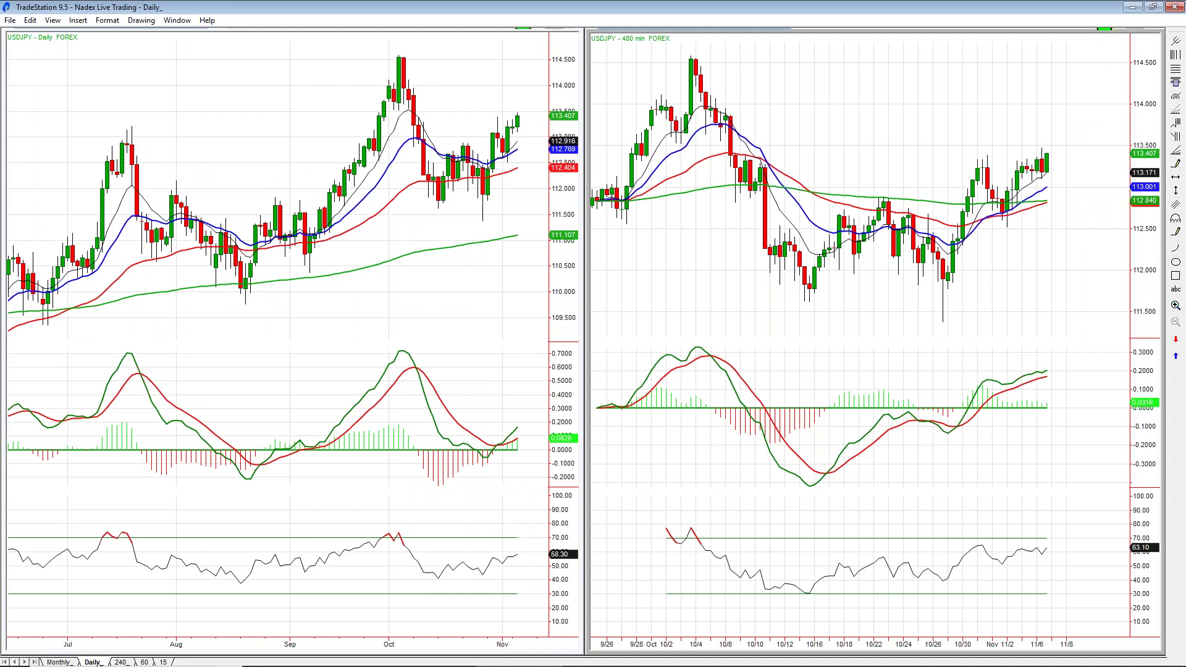
Check the USDJPY 240/120-minute and daily charts, ending on the monthly and weekly charts
{"action": "left_click", "coordinate": [120, 662]}
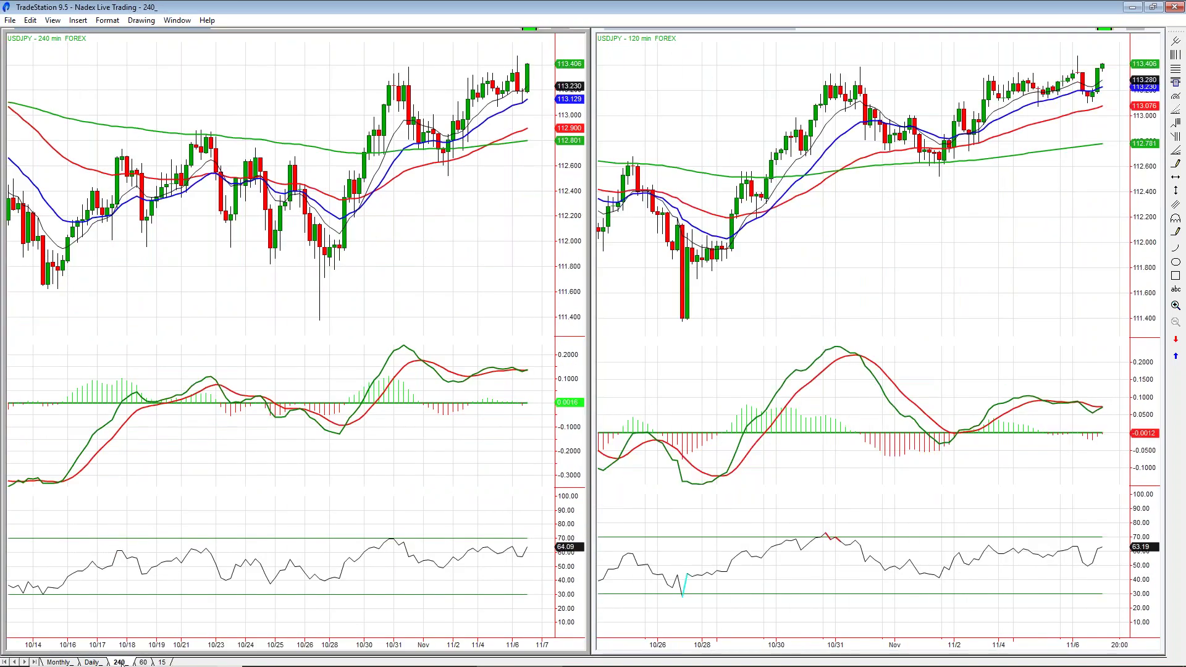
{"action": "left_click", "coordinate": [92, 662]}
{"action": "left_click", "coordinate": [69, 662]}
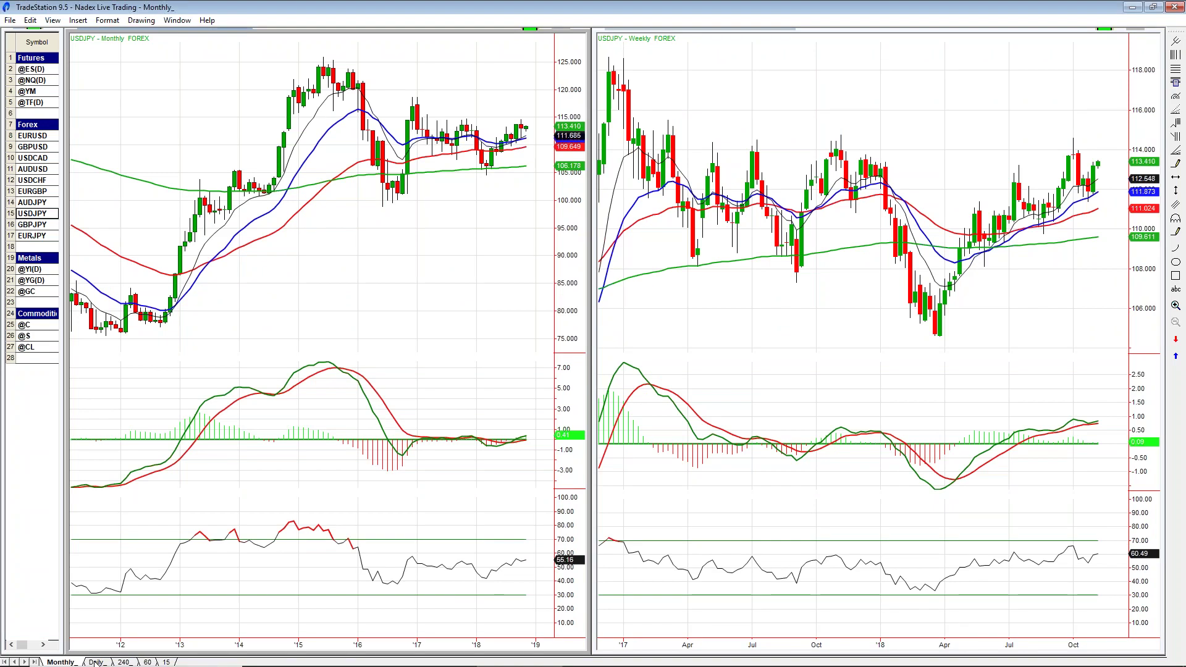
{"action": "left_click", "coordinate": [1043, 137]}
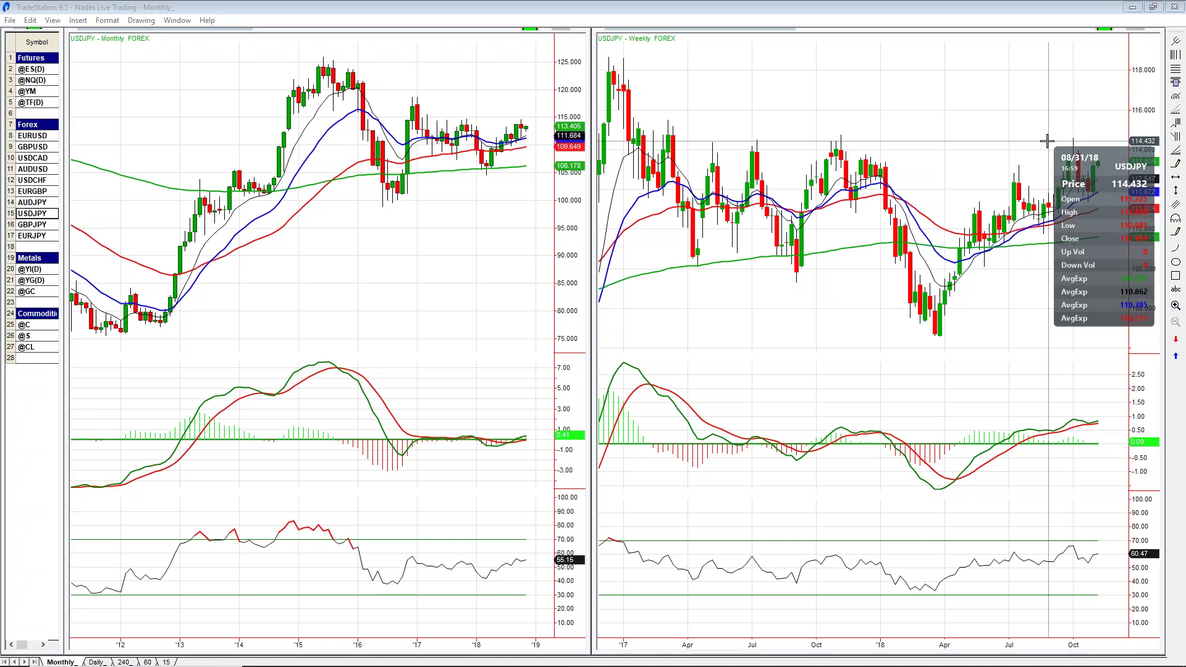
{"action": "mouse_move", "coordinate": [686, 647]}
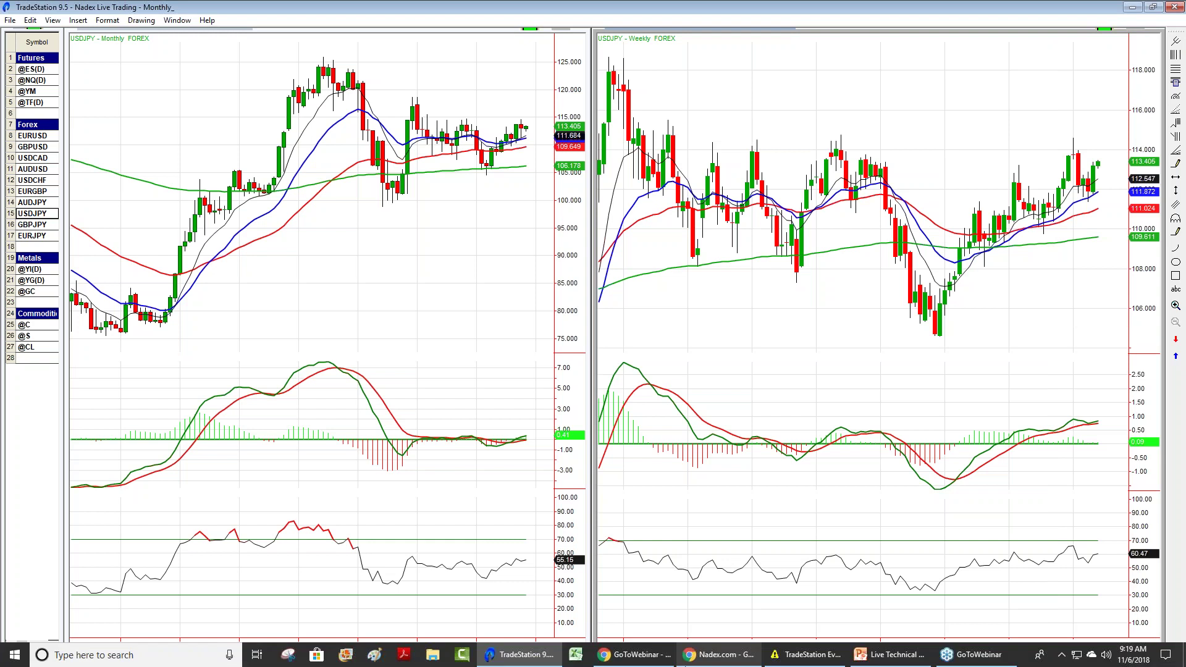
{"action": "mouse_move", "coordinate": [719, 657]}
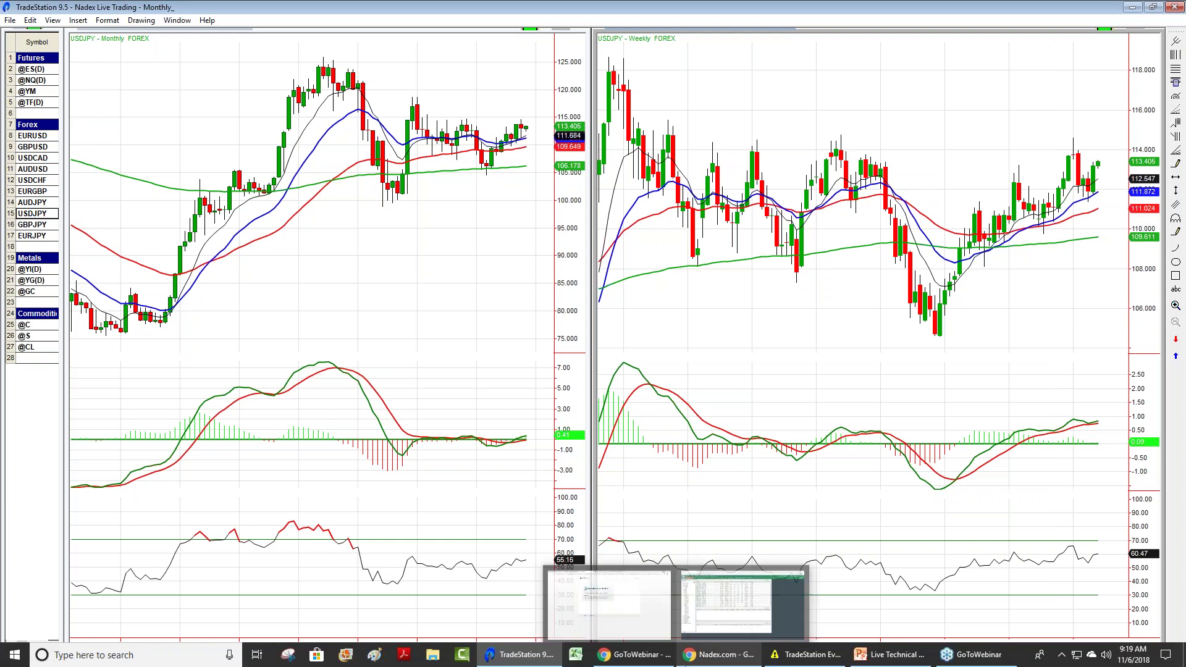
In Nadex, go through the USD/JPY daily 3am, 7am, 3pm, 7pm and 11pm ladders, ending on 7am (07-NOV-18)
{"action": "left_click", "coordinate": [721, 659]}
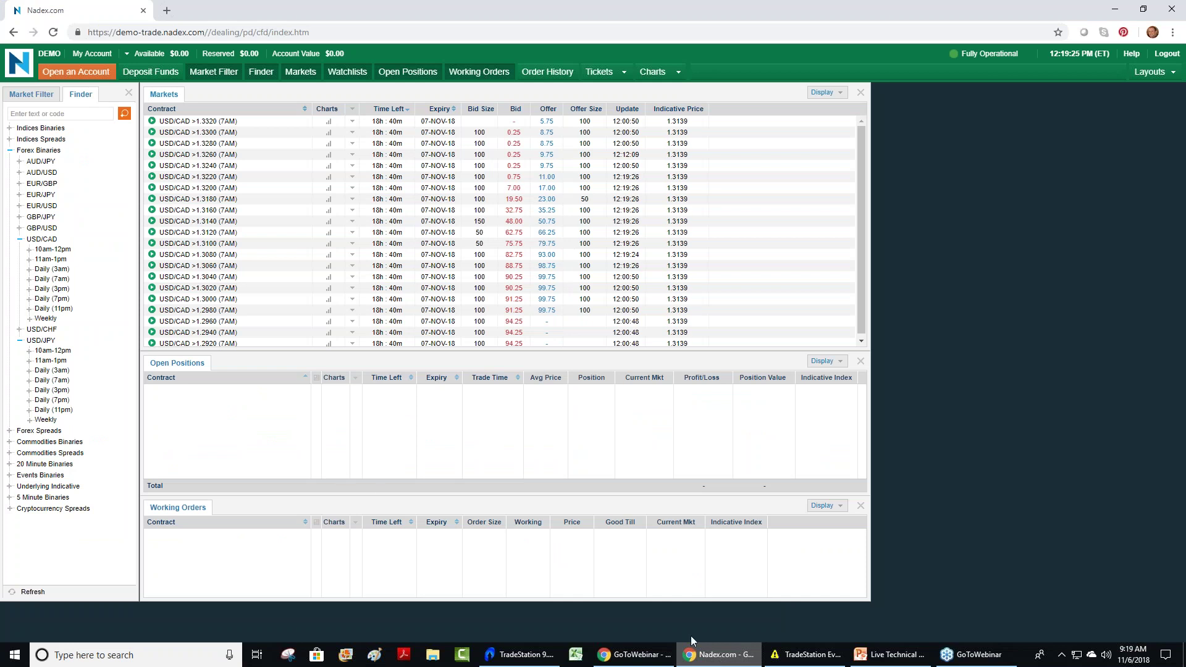
{"action": "left_click", "coordinate": [43, 372]}
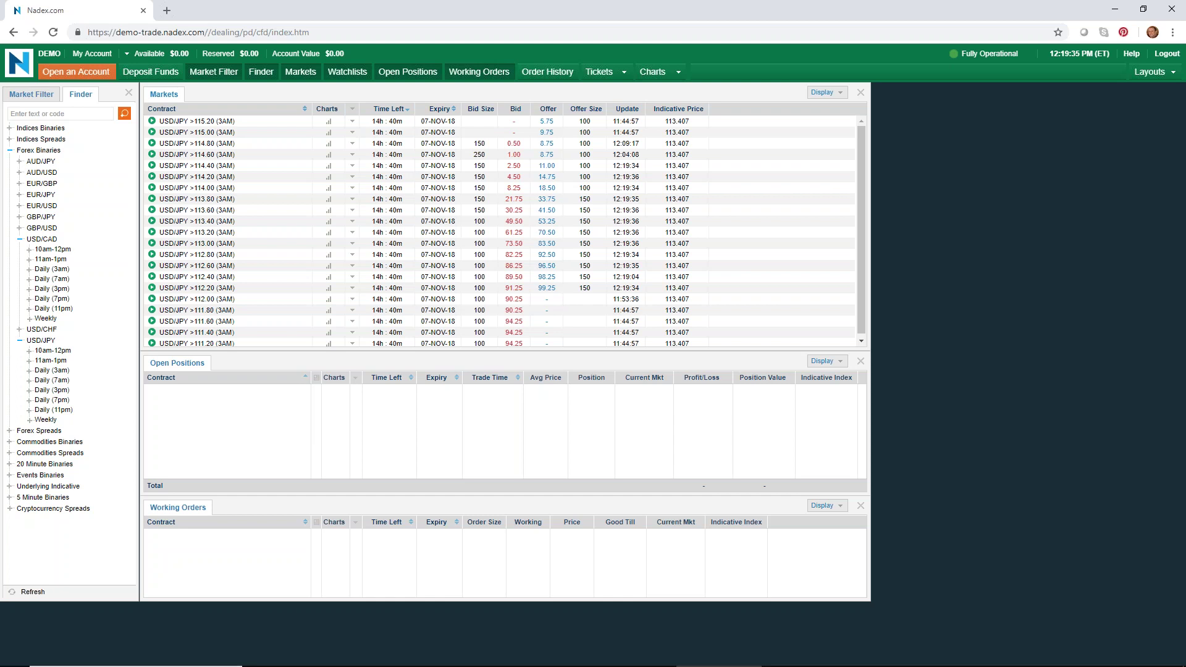
{"action": "left_click", "coordinate": [45, 380]}
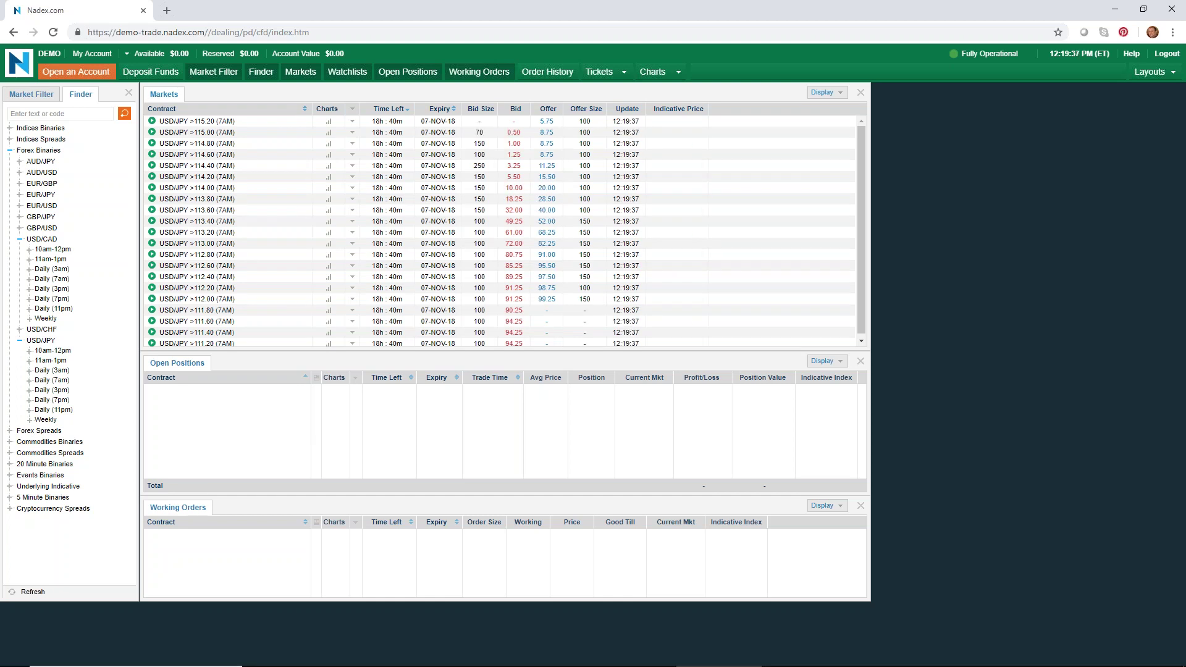
{"action": "left_click", "coordinate": [50, 389]}
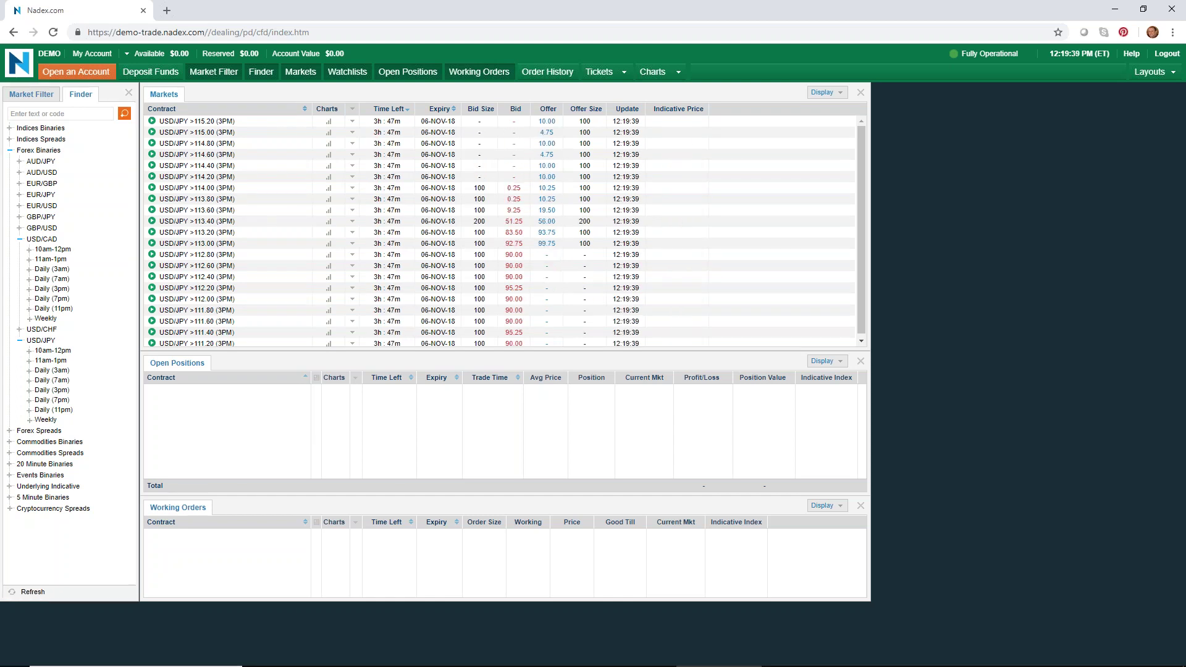
{"action": "left_click", "coordinate": [47, 402]}
{"action": "left_click", "coordinate": [49, 410]}
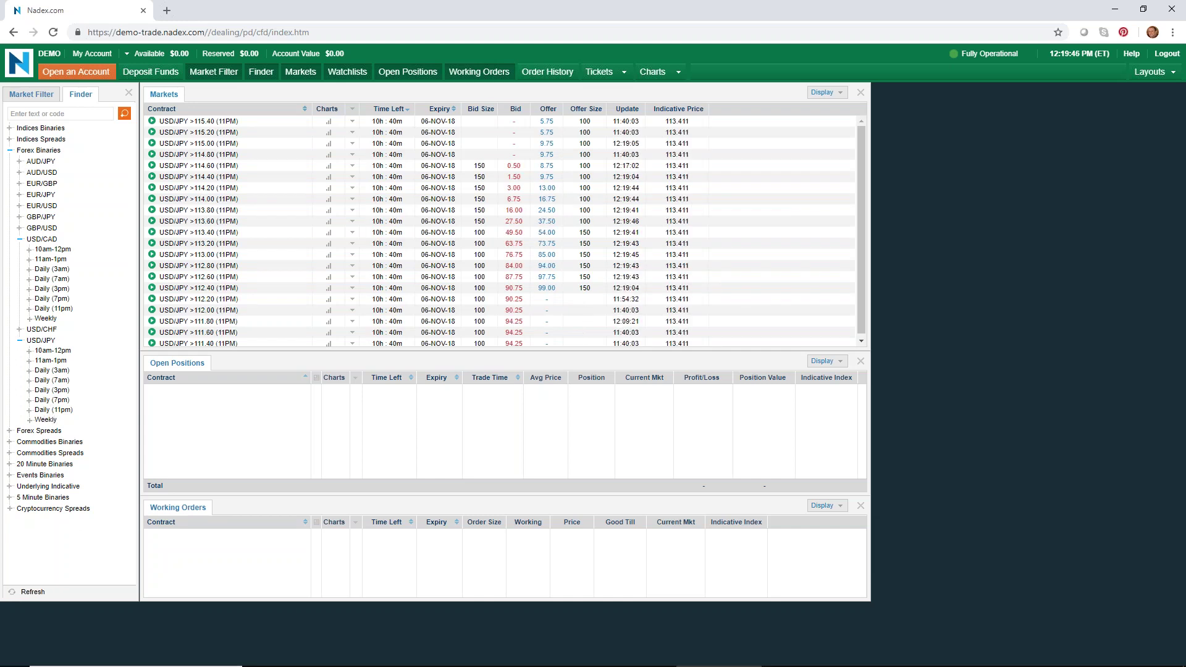
{"action": "left_click", "coordinate": [42, 391]}
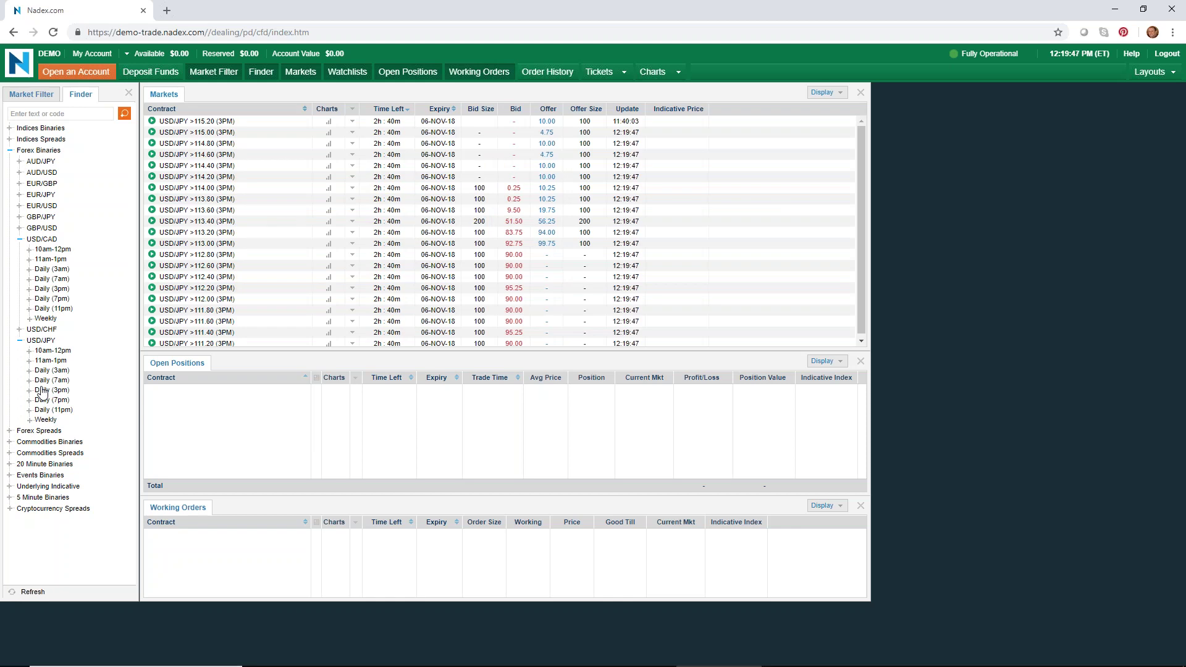
{"action": "left_click", "coordinate": [41, 382]}
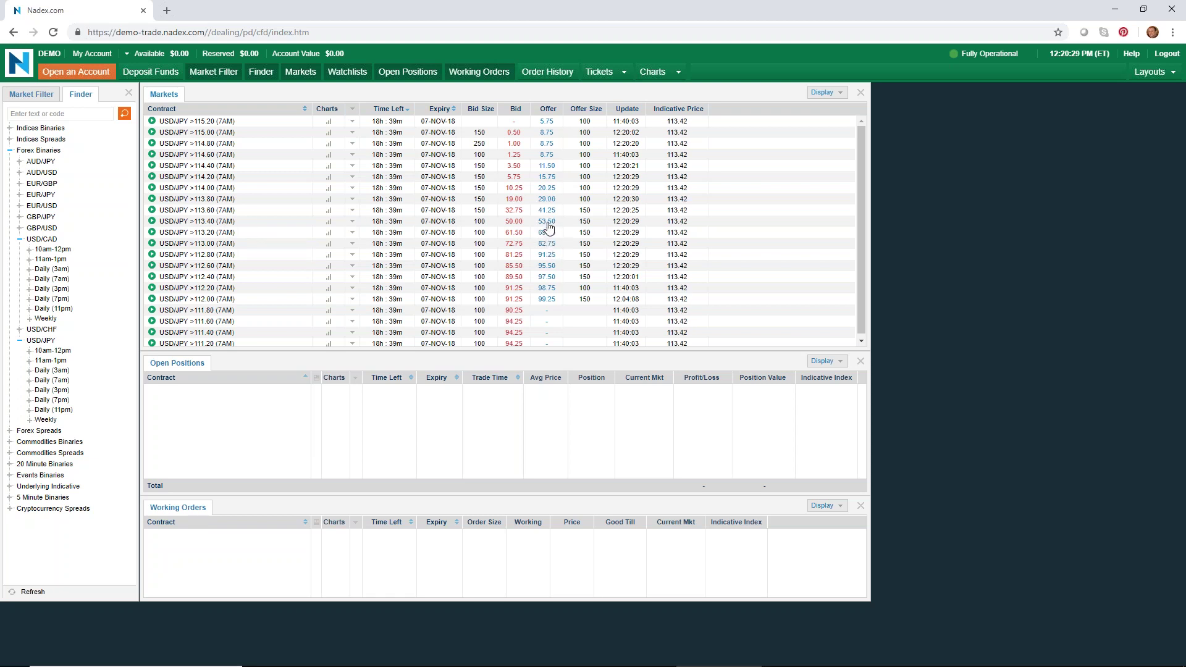
Show the USD/CAD weekly contracts expiring 09-NOV-18, then return to the TradeStation charts
{"action": "left_click", "coordinate": [45, 319]}
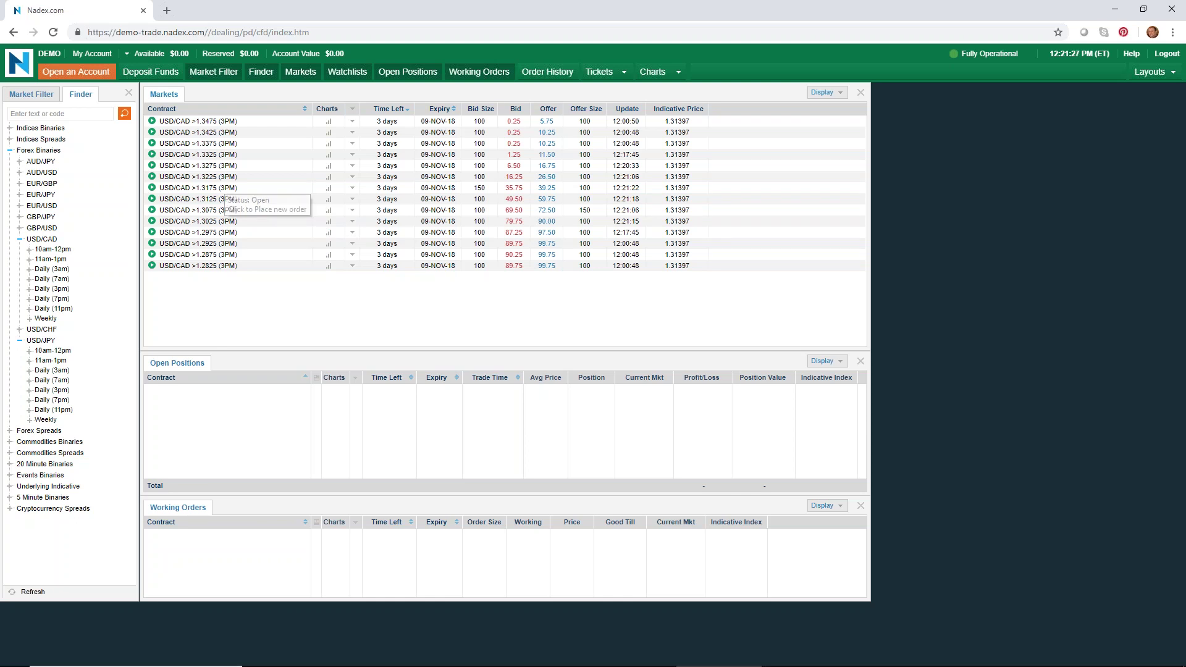
{"action": "mouse_move", "coordinate": [519, 658]}
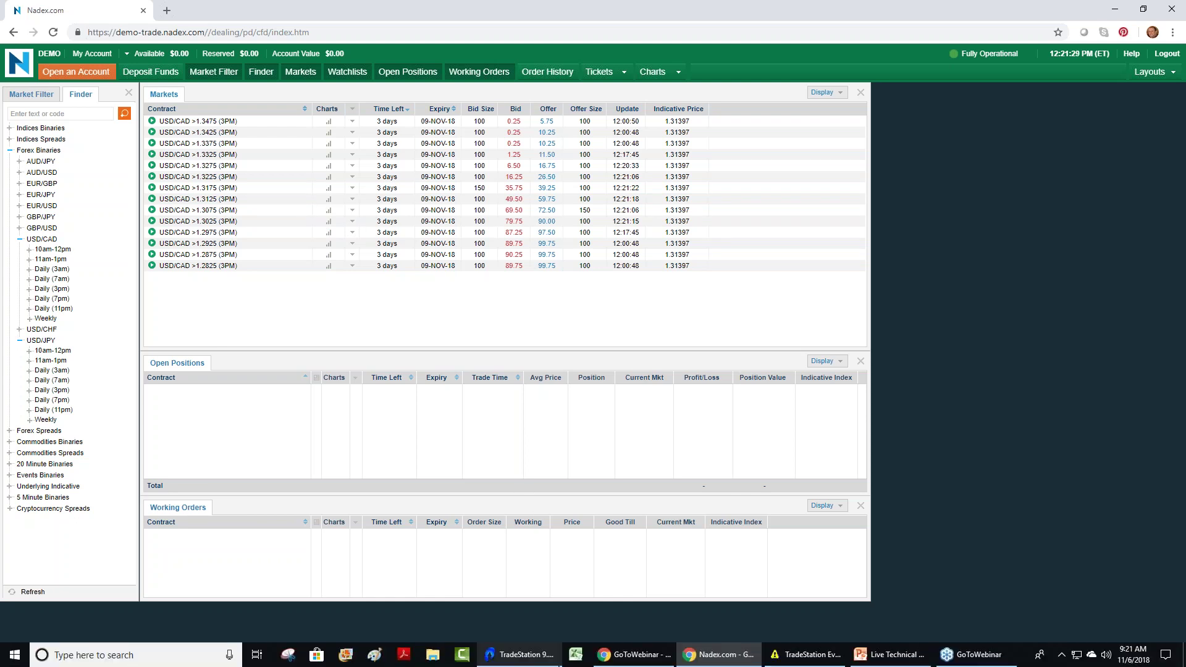
{"action": "left_click", "coordinate": [519, 656]}
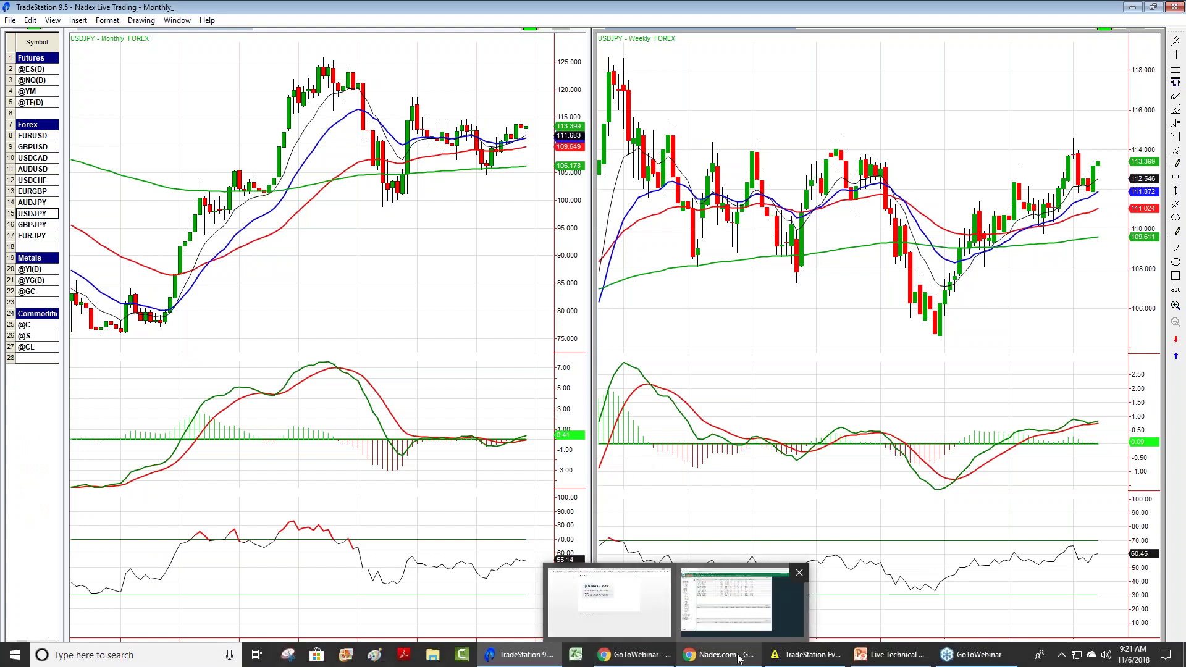
Bring the Nadex page with the USD/CAD weekly binaries in front of TradeStation
{"action": "left_click", "coordinate": [720, 657]}
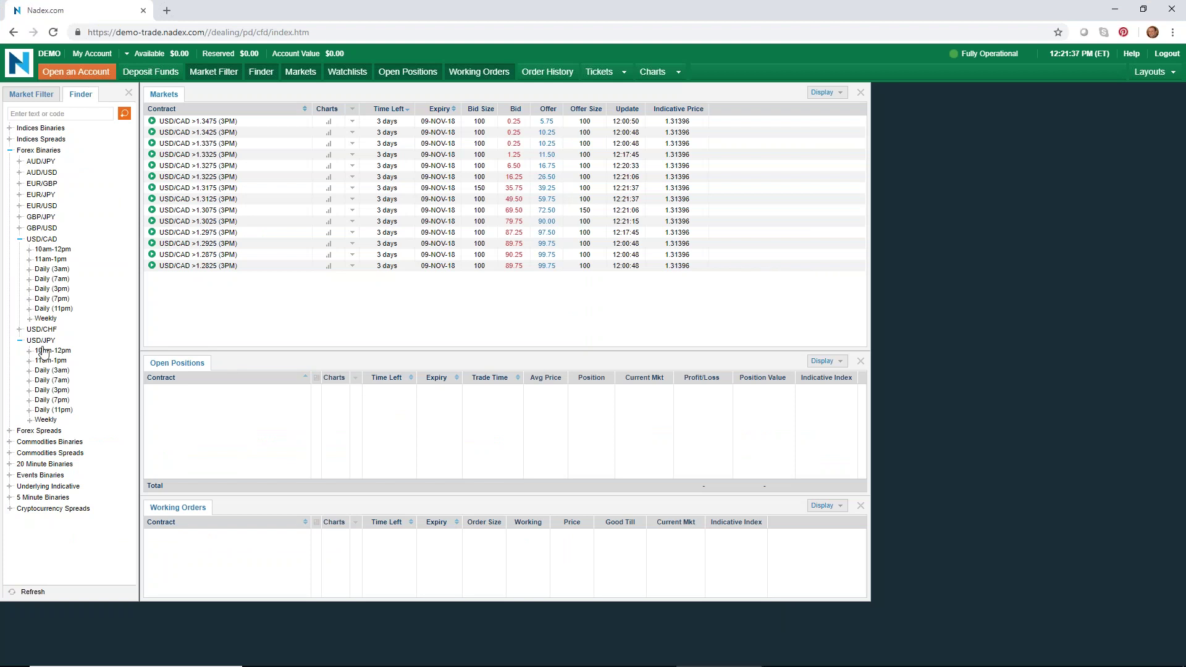
Check the USD/JPY Daily 7pm and 7am ladders, open the weekly 09-NOV-18 contracts, then return to TradeStation
{"action": "left_click", "coordinate": [54, 401]}
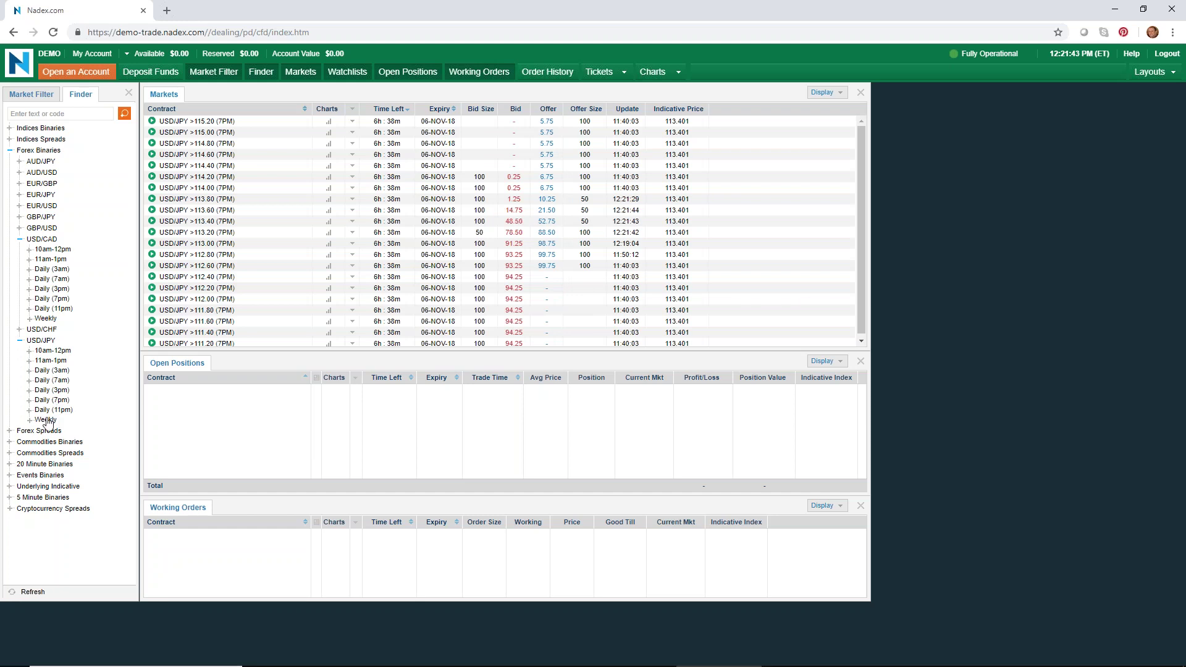
{"action": "left_click", "coordinate": [47, 402]}
{"action": "left_click", "coordinate": [57, 381]}
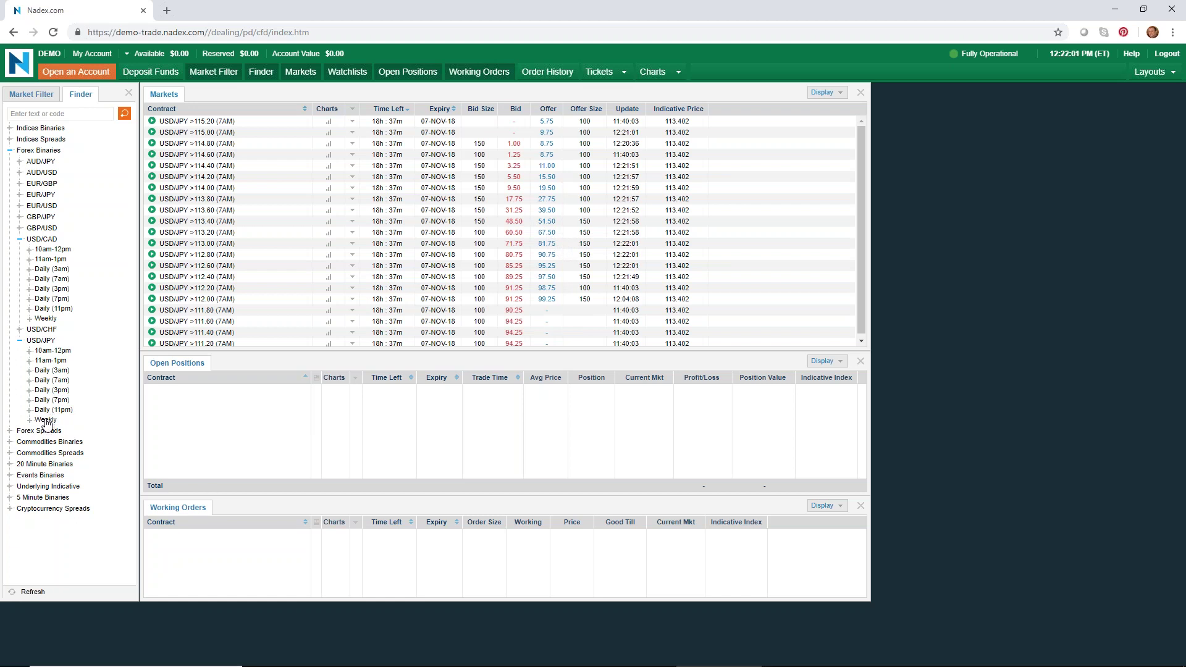
{"action": "left_click", "coordinate": [46, 420]}
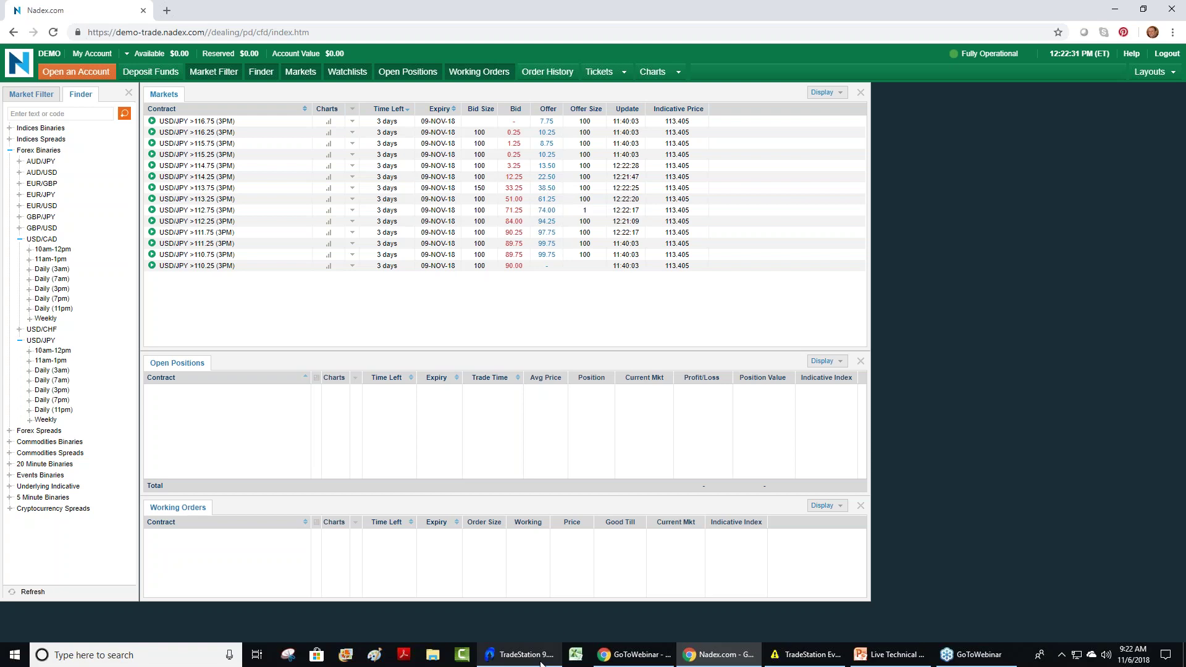
{"action": "left_click", "coordinate": [524, 656]}
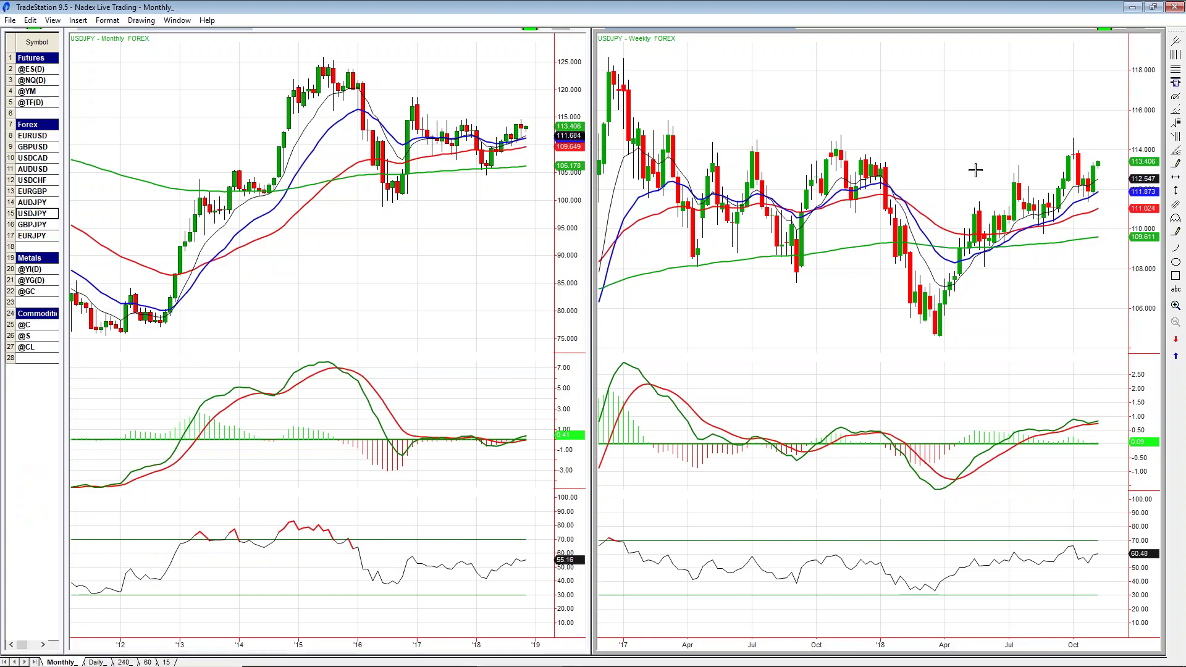
Read prices on the USDJPY weekly chart, then bring the Nadex USD/JPY weekly ladder back to the front
{"action": "mouse_move", "coordinate": [954, 140]}
{"action": "mouse_move", "coordinate": [563, 664]}
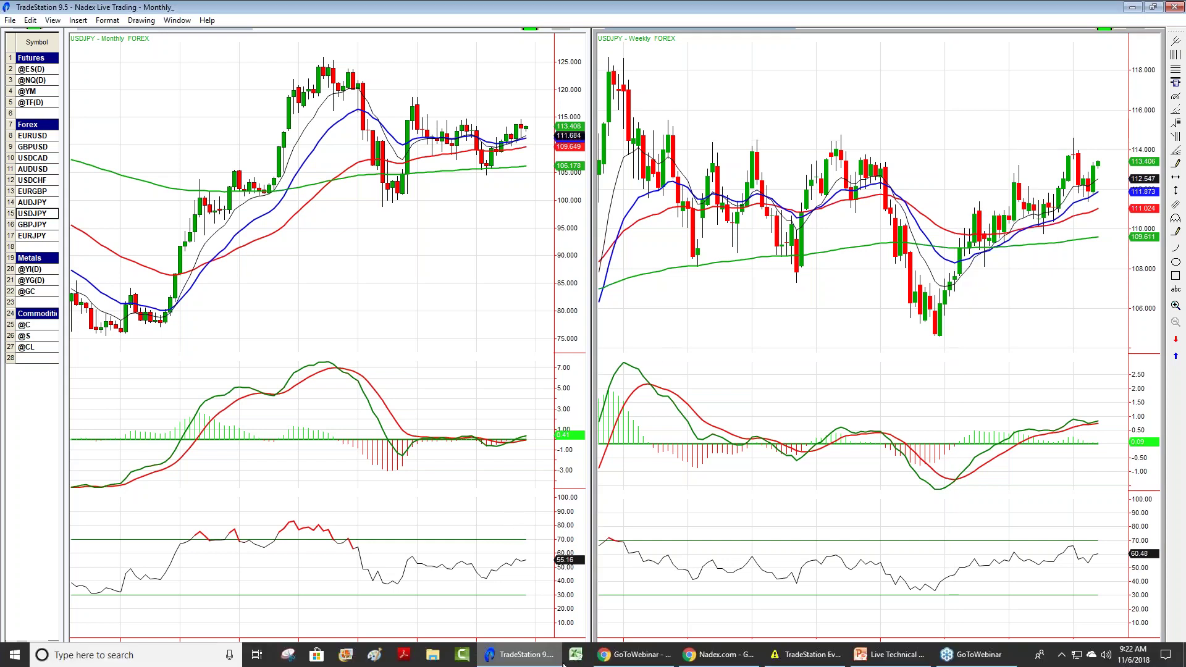
{"action": "left_click", "coordinate": [709, 659]}
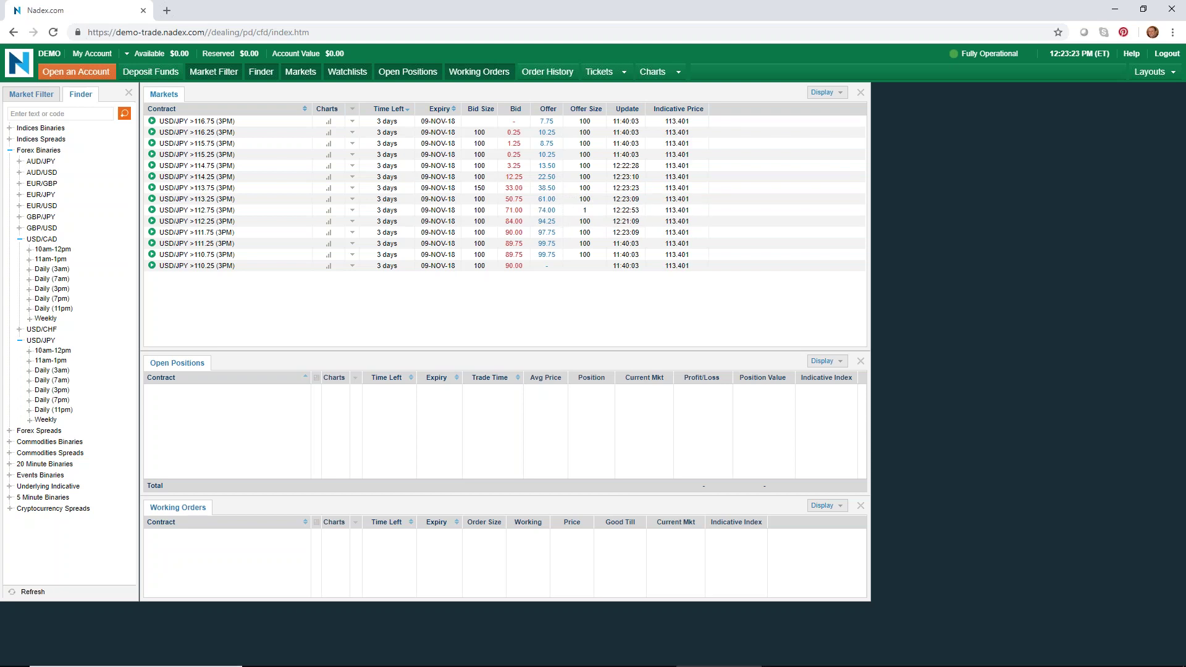
Look over the USD/JPY weekly ladder (>113.75 at 33.00/38.50), then go back to the TradeStation charts
{"action": "mouse_move", "coordinate": [623, 664]}
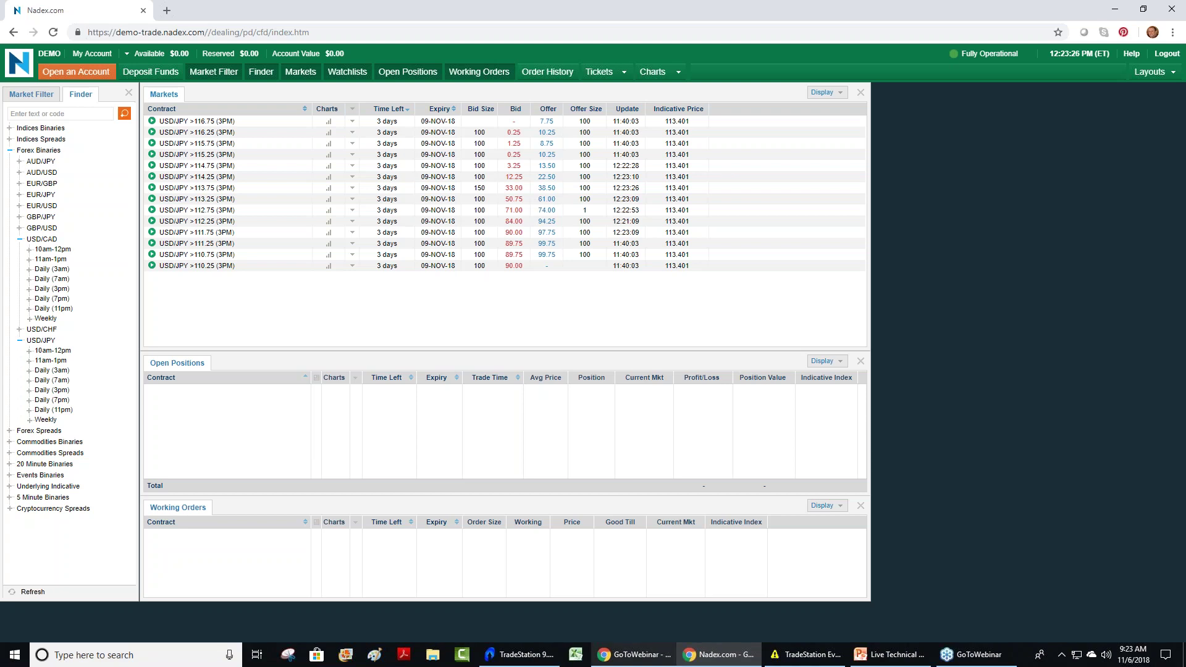
{"action": "left_click", "coordinate": [504, 660]}
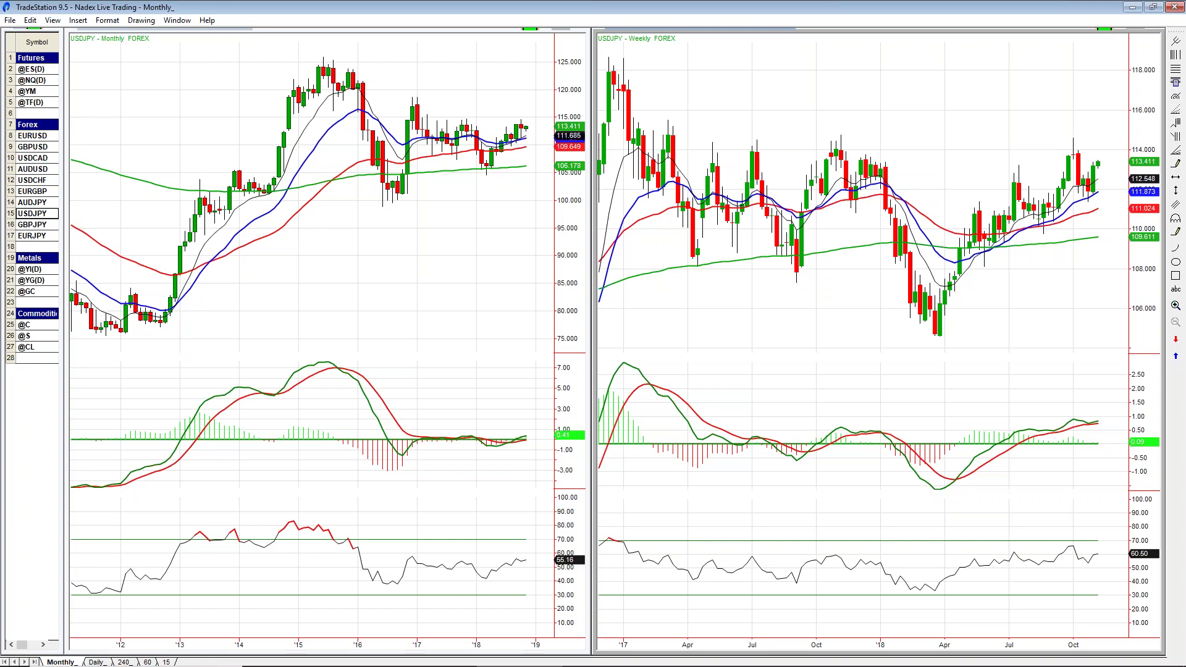
Bring up the 'Live Technical Analysis- Market Movers' PowerPoint deck on slide 6
{"action": "mouse_move", "coordinate": [636, 655]}
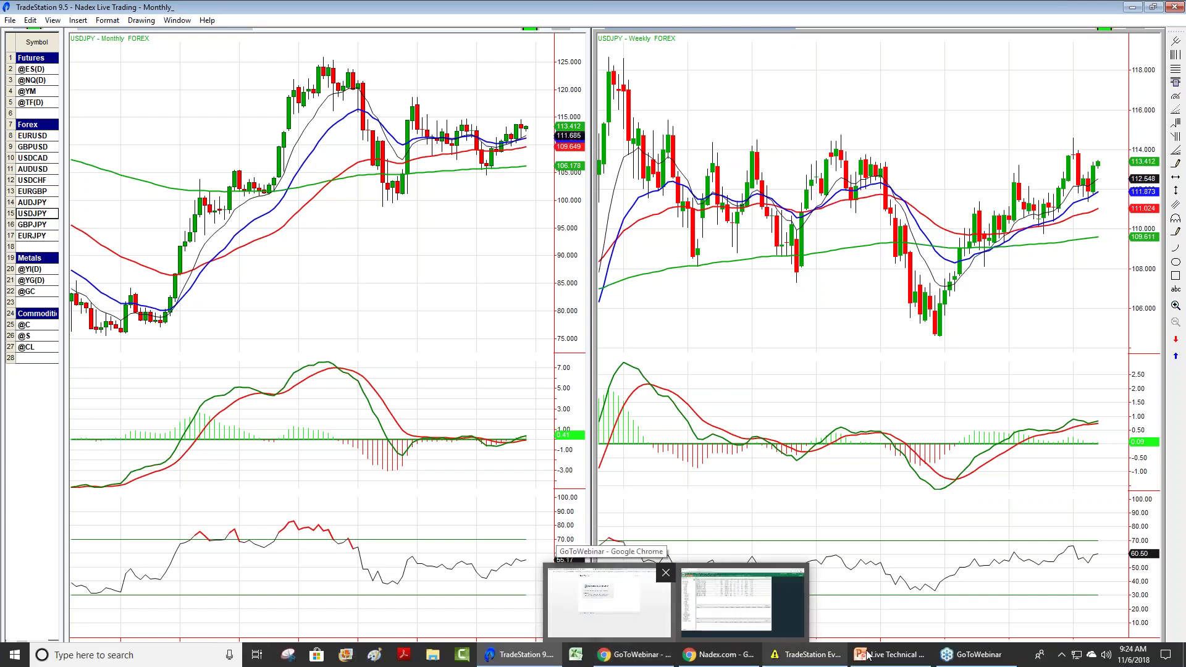
{"action": "left_click", "coordinate": [883, 660]}
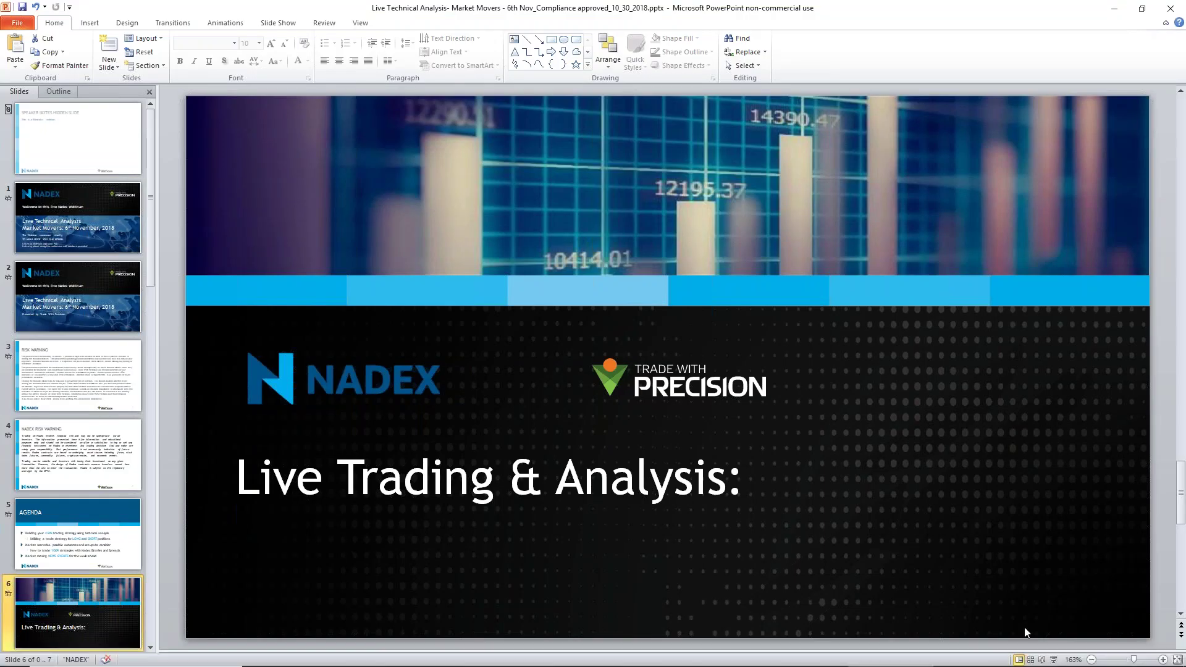
Start the PowerPoint slide show on the Live Trading & Analysis slide and advance toward Getting Started
{"action": "left_click", "coordinate": [1052, 659]}
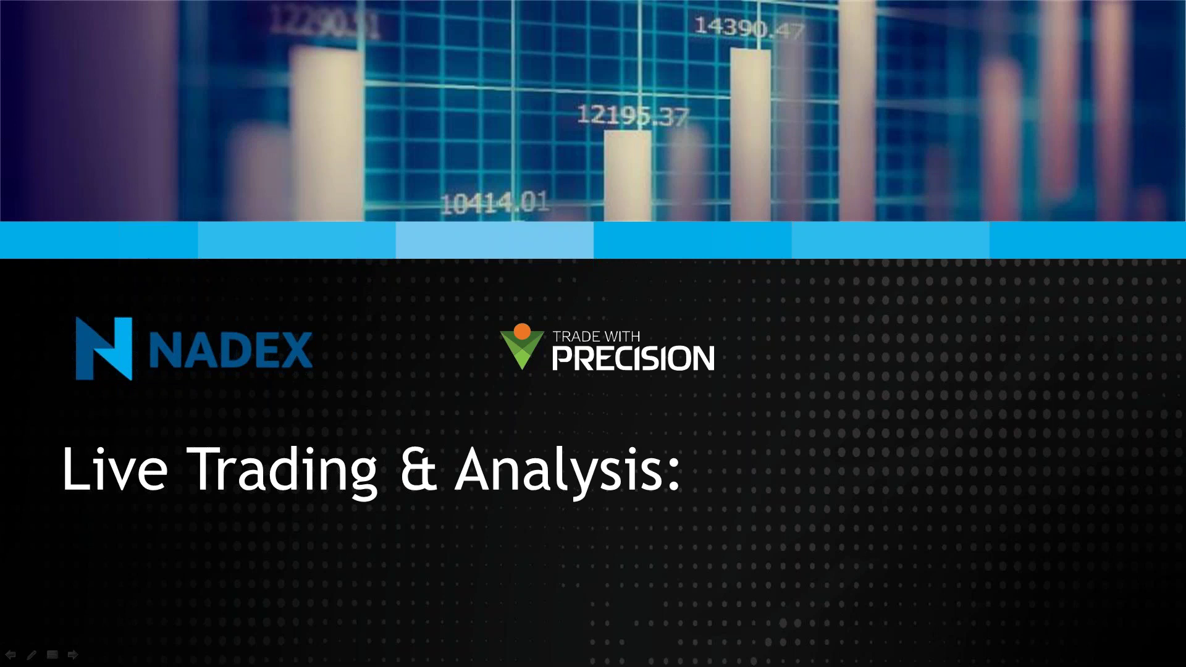
{"action": "key", "text": "Right"}
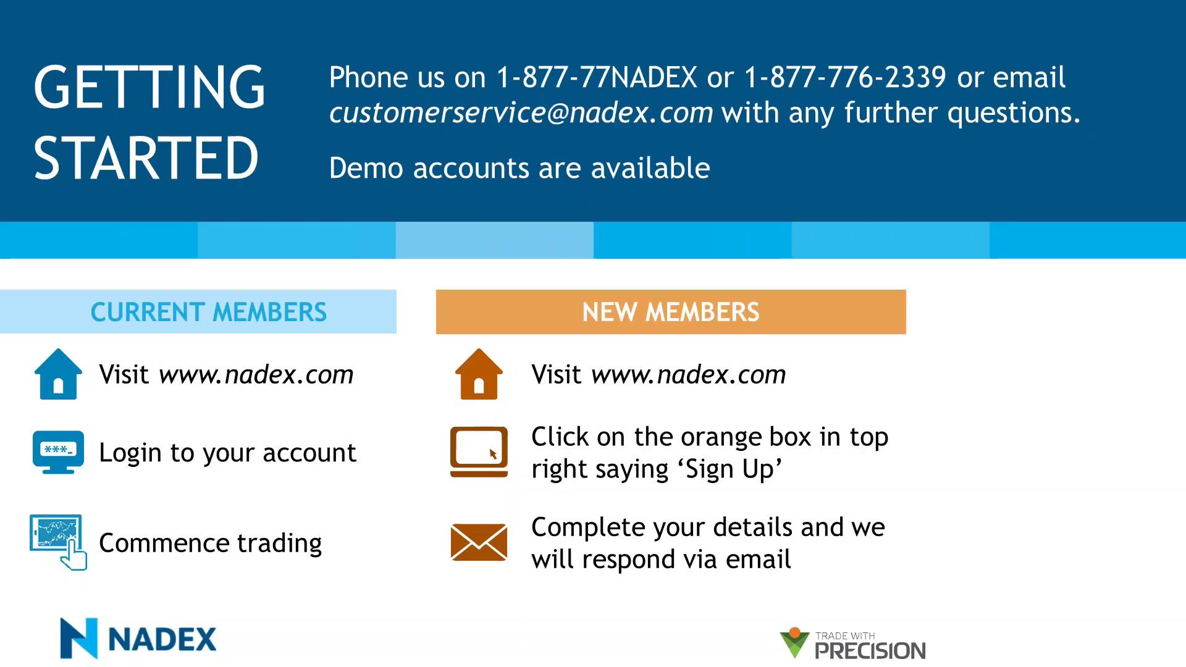